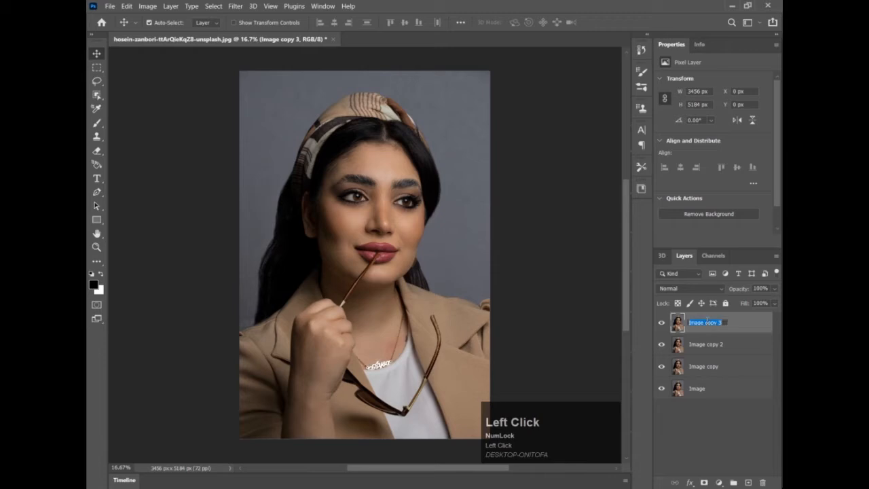
# Step: Rename the three duplicated image layers 1, 2 and 3, working from the topmost copy down
pyautogui.write('1')
pyautogui.press('Tab')
pyautogui.write('2')
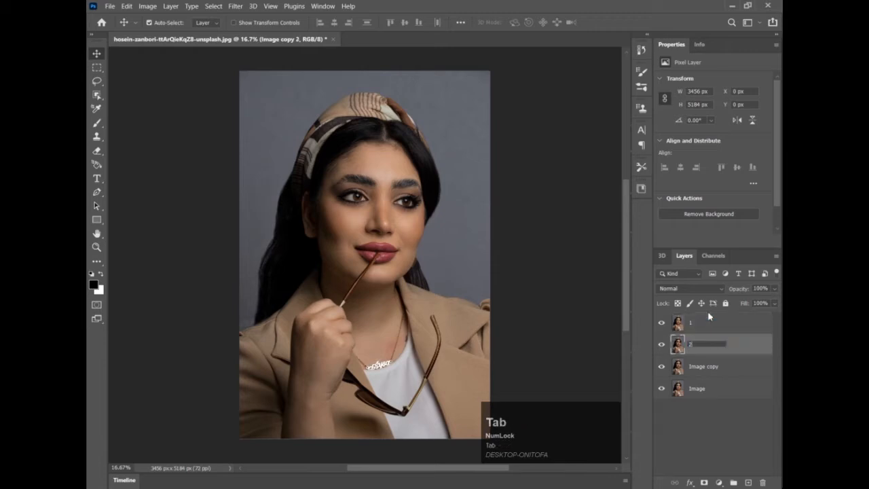
pyautogui.press('Tab')
pyautogui.write('3')
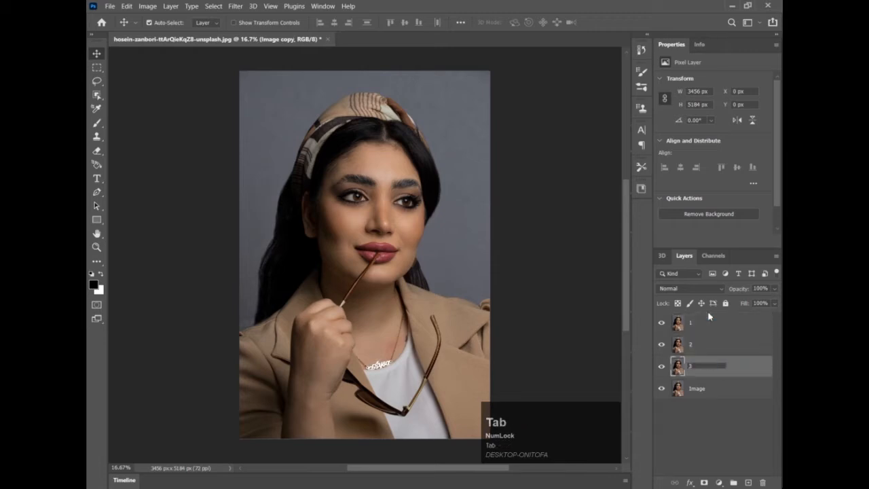
# Step: Finish the layer renaming and hide layers 1 and 2
pyautogui.click(701, 350)
pyautogui.click(662, 323)
pyautogui.click(662, 345)
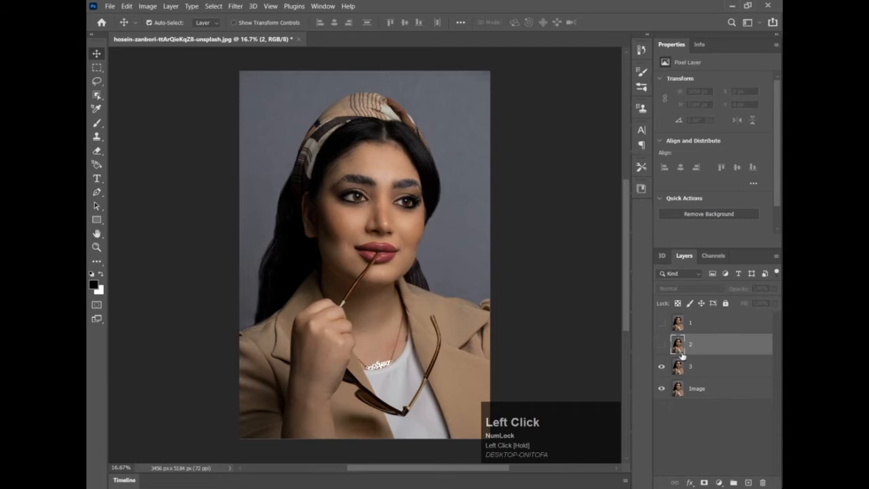
# Step: Add a Black & White adjustment above layer 3 with Reds -6, Yellows 15, Greens 25 and Magentas 33
pyautogui.click(733, 374)
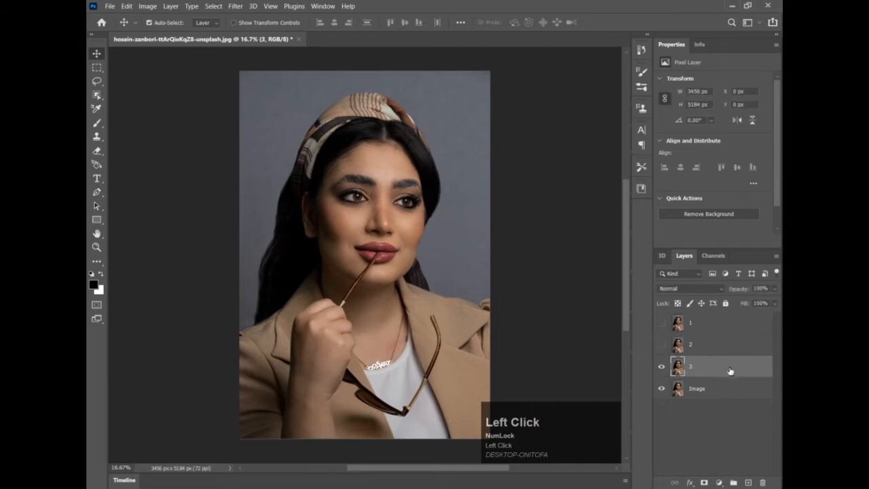
pyautogui.click(719, 482)
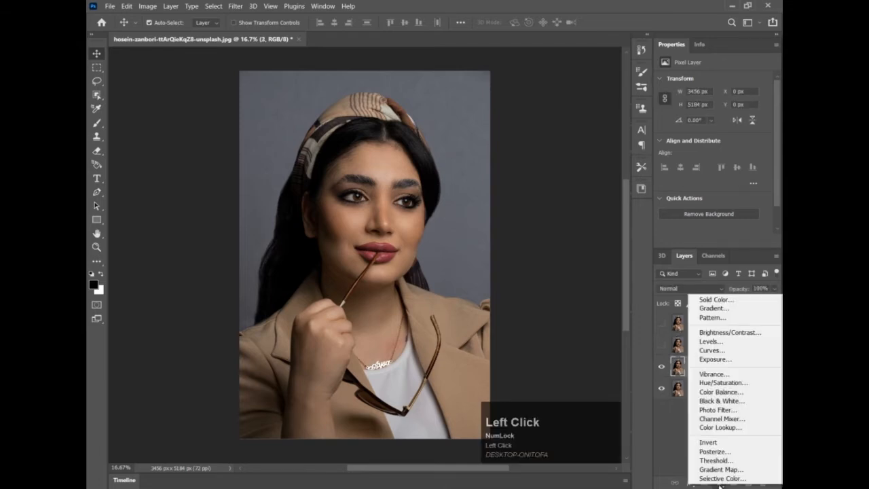
pyautogui.click(722, 401)
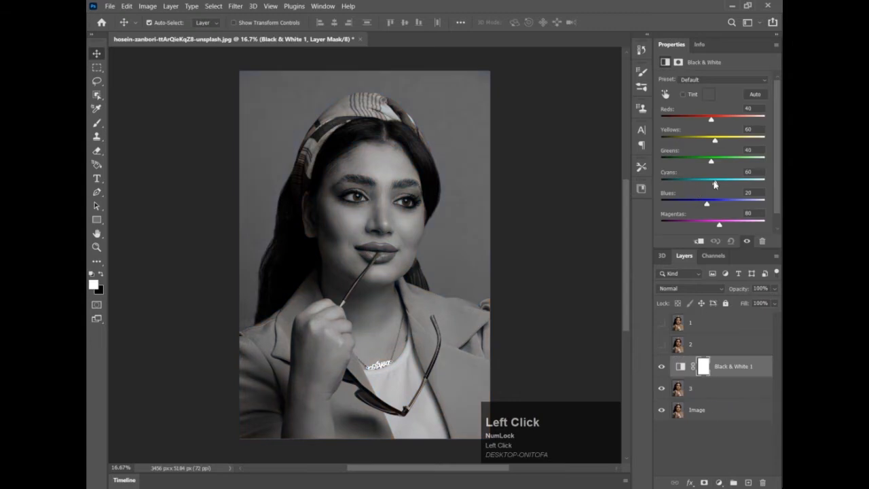
pyautogui.moveTo(712, 120); pyautogui.dragTo(703, 124)
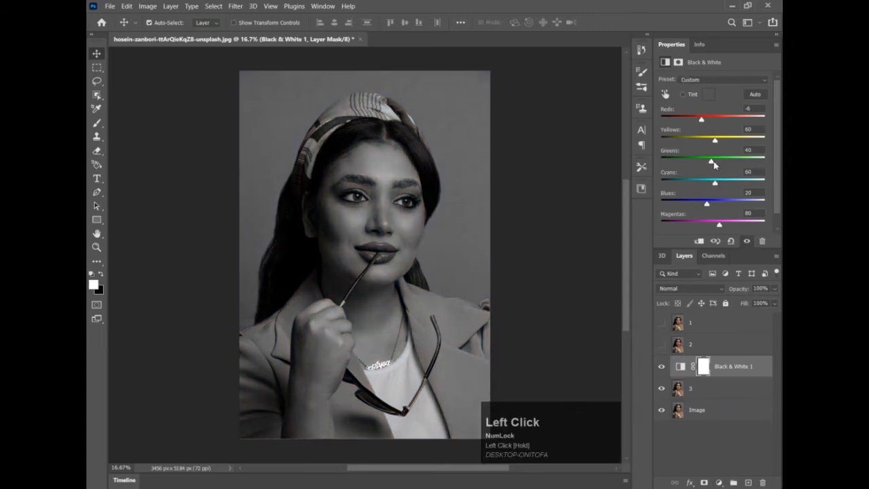
pyautogui.moveTo(711, 162); pyautogui.dragTo(708, 162)
pyautogui.moveTo(719, 229); pyautogui.dragTo(710, 230)
pyautogui.moveTo(714, 141); pyautogui.dragTo(706, 145)
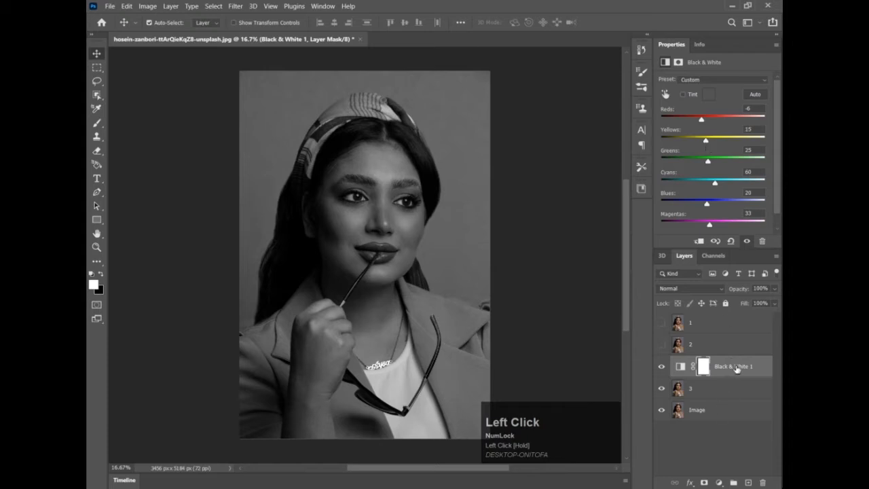
# Step: Add a Levels adjustment above the Black & White layer, brightening the midtones and lowering the input white point to 220
pyautogui.click(736, 367)
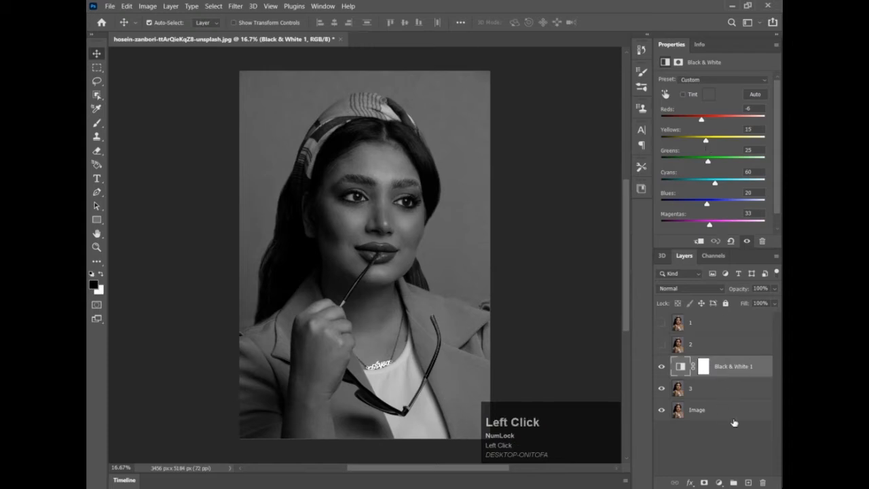
pyautogui.click(719, 483)
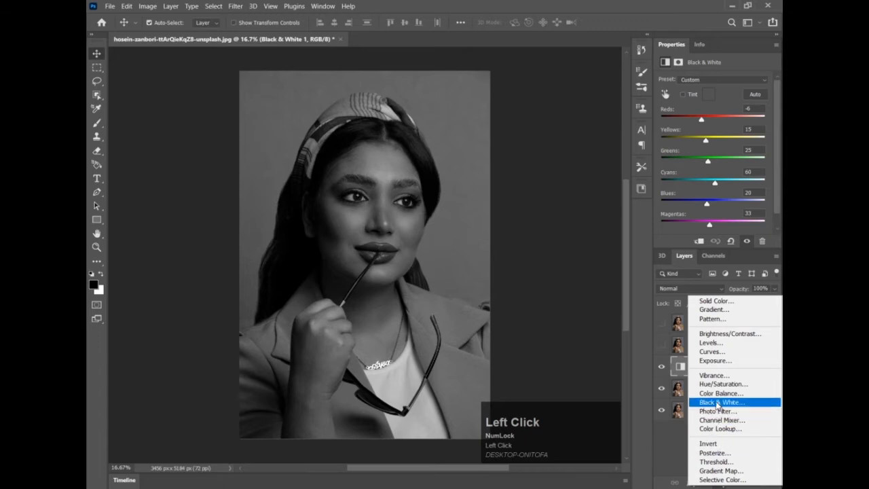
pyautogui.click(718, 346)
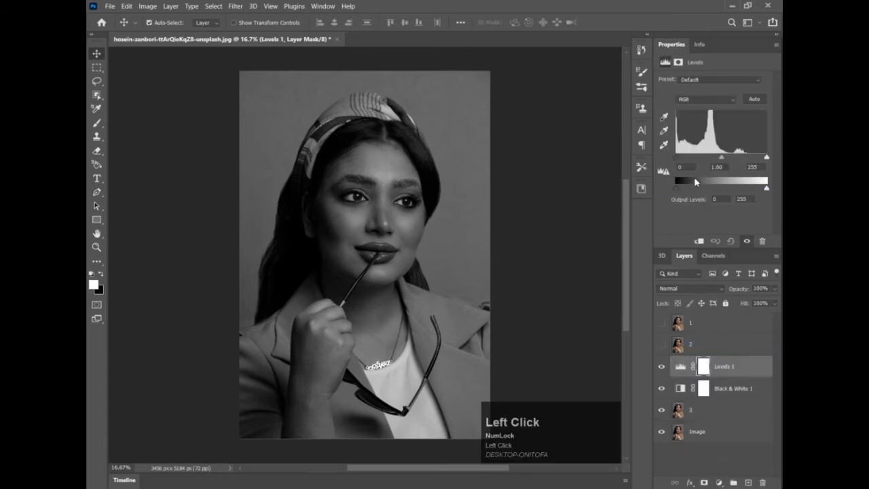
pyautogui.moveTo(677, 158); pyautogui.dragTo(712, 162)
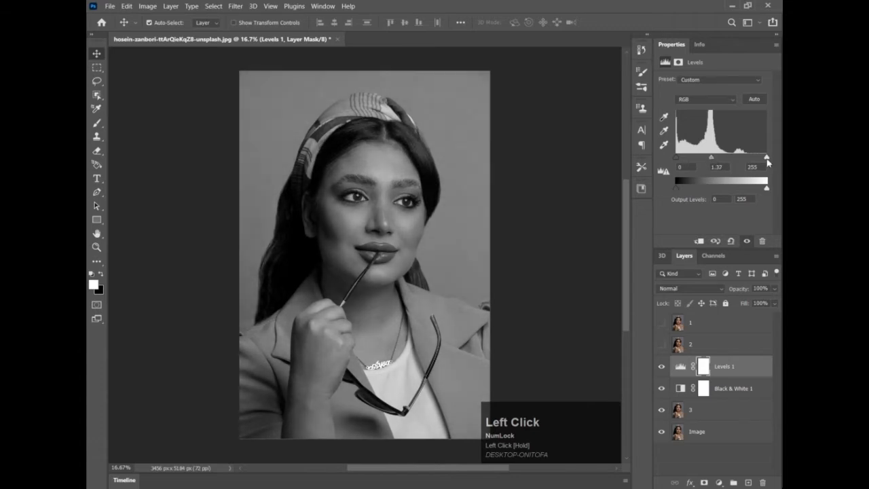
pyautogui.moveTo(767, 158); pyautogui.dragTo(712, 160)
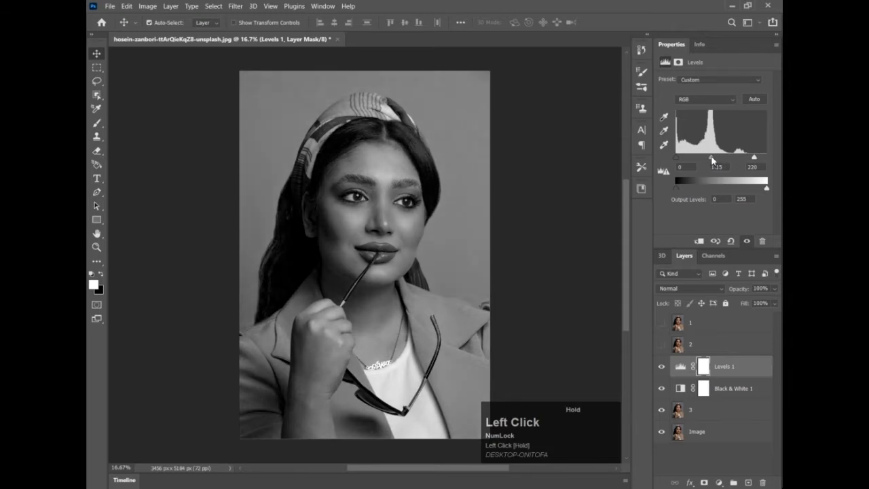
pyautogui.moveTo(712, 159); pyautogui.dragTo(710, 159)
# Step: Add a Solid Color fill layer at the top of the layer stack with the hex color af890a
pyautogui.click(724, 467)
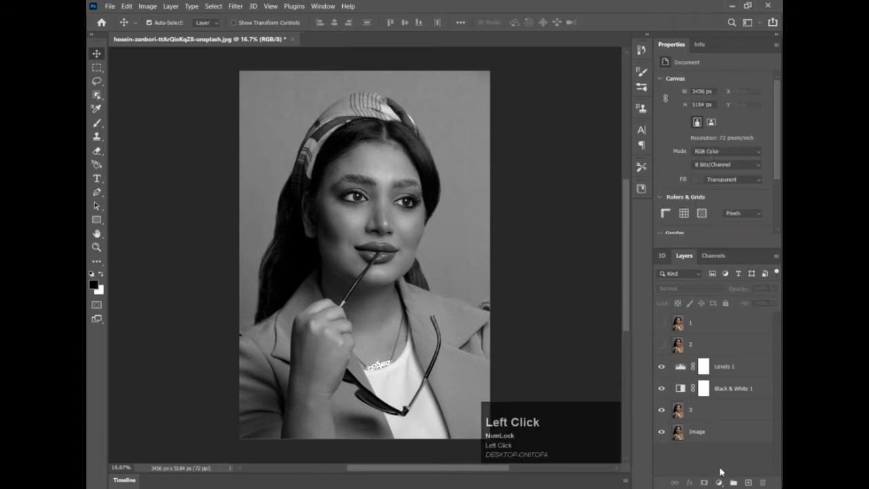
pyautogui.click(718, 481)
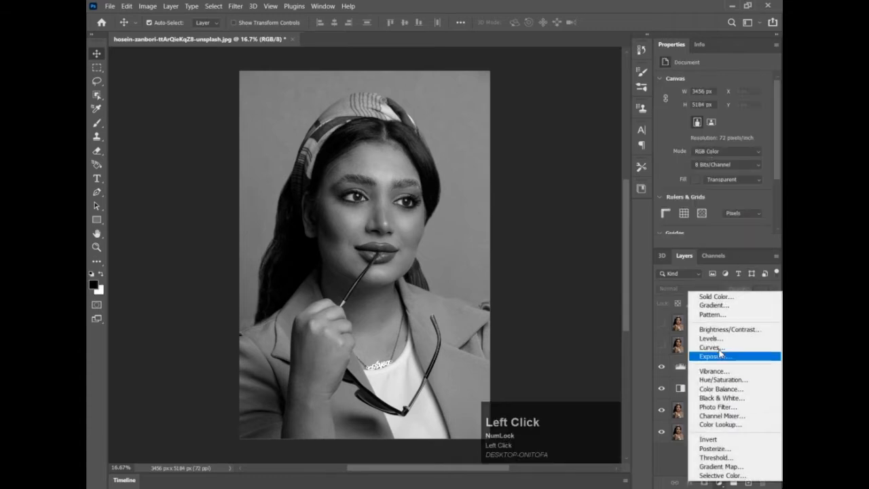
pyautogui.click(723, 301)
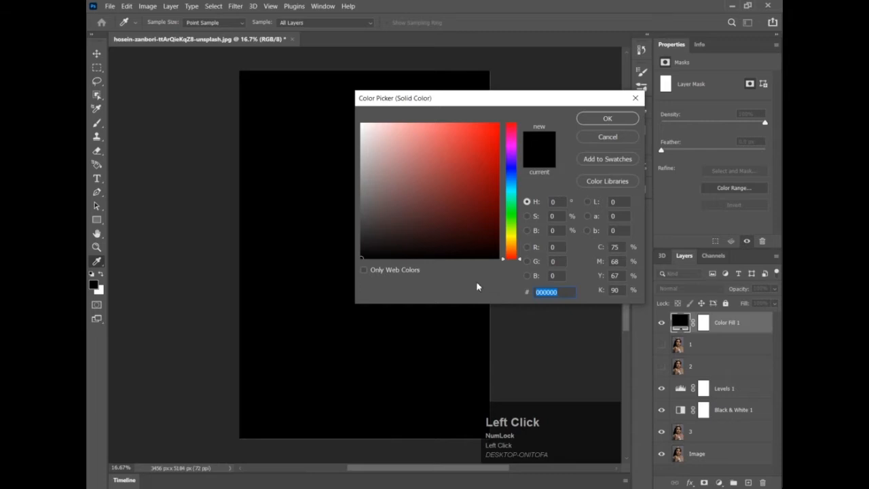
pyautogui.moveTo(570, 292); pyautogui.dragTo(535, 291)
pyautogui.write('af')
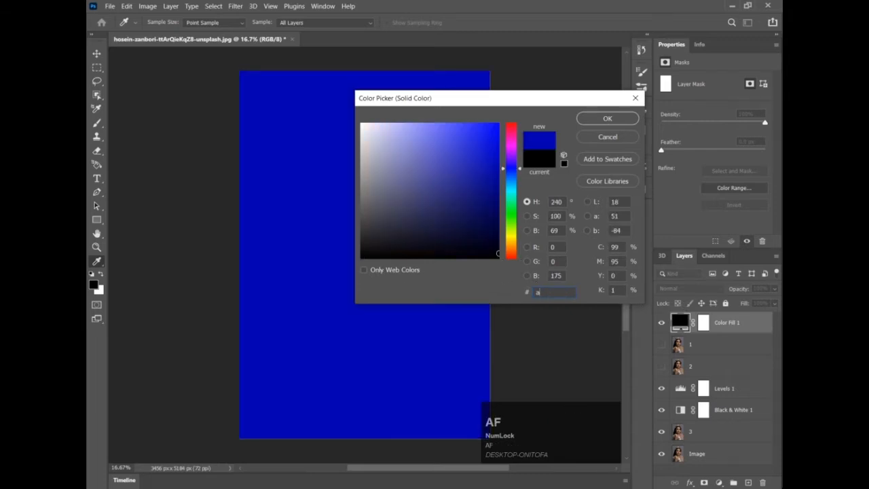
pyautogui.write('890a')
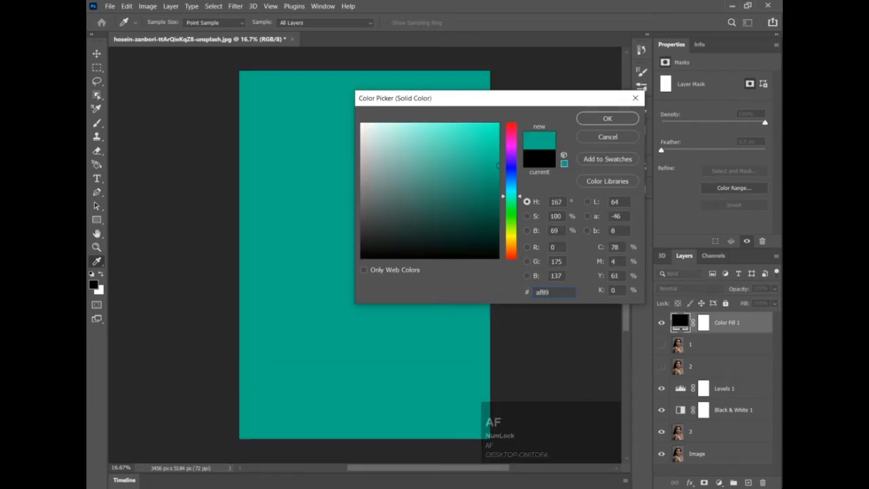
pyautogui.click(626, 120)
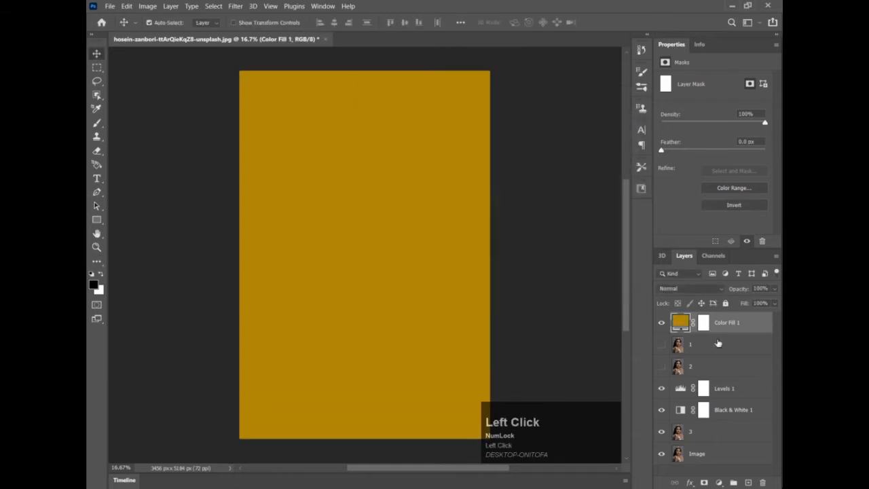
# Step: Set the new color fill layer's blend mode to Multiply and its opacity to 35%
pyautogui.click(684, 287)
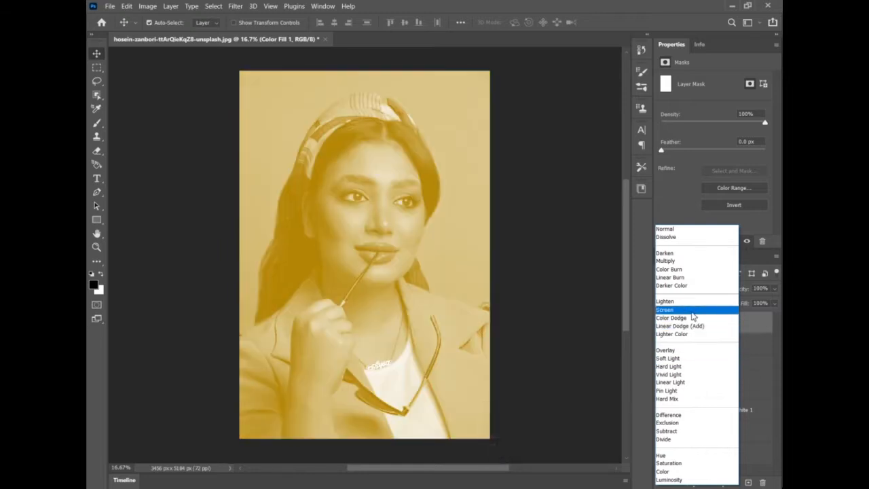
pyautogui.click(689, 261)
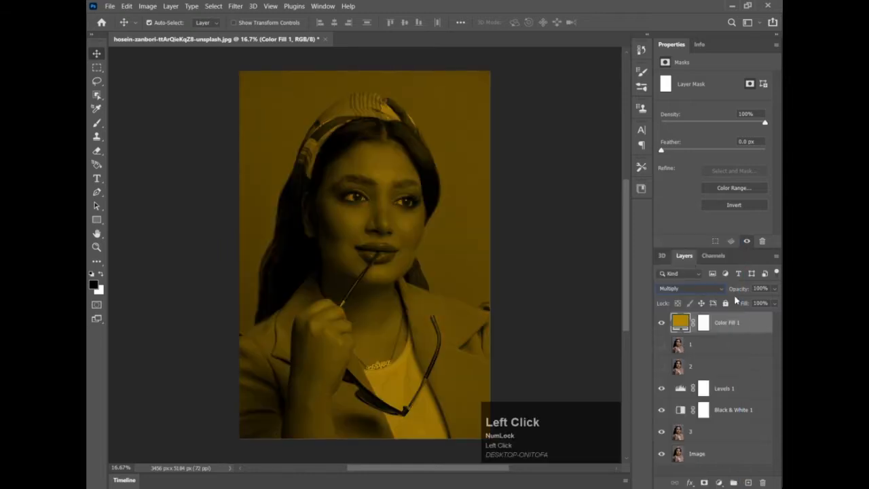
pyautogui.moveTo(738, 289); pyautogui.dragTo(702, 287)
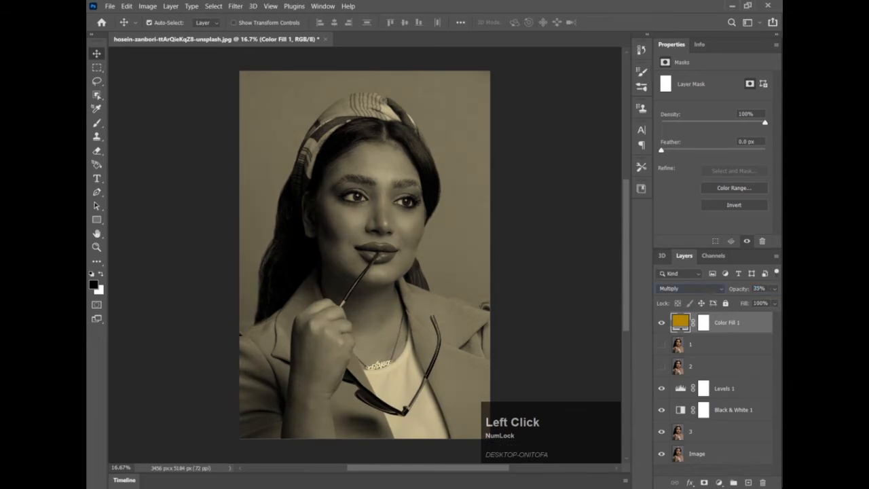
# Step: Add a second Solid Color fill layer above the first one with the hex color ac7c12
pyautogui.click(721, 482)
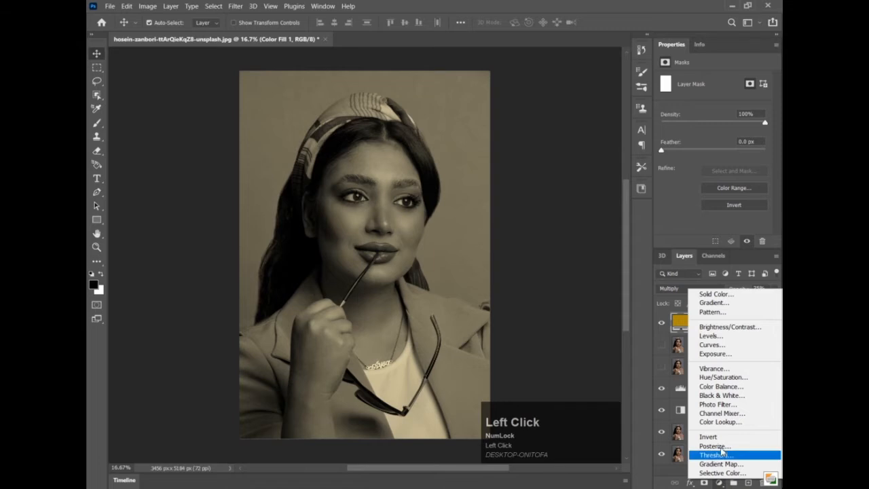
pyautogui.click(706, 294)
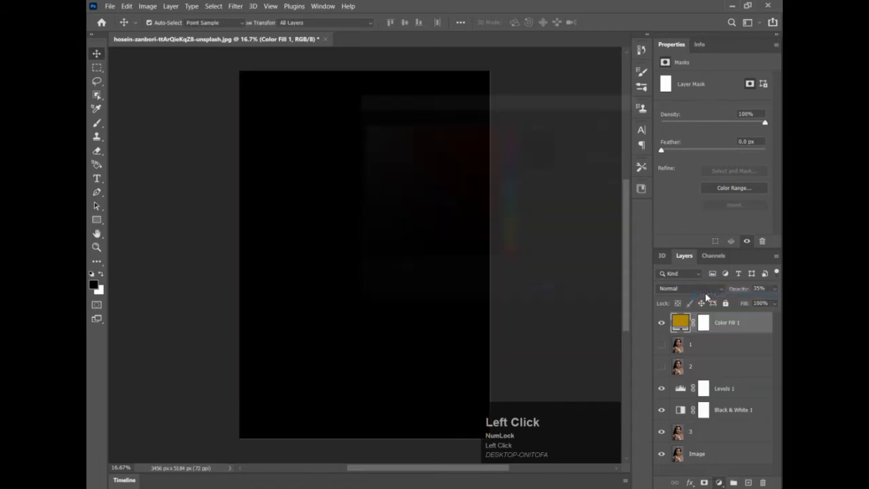
pyautogui.moveTo(547, 290); pyautogui.dragTo(522, 291)
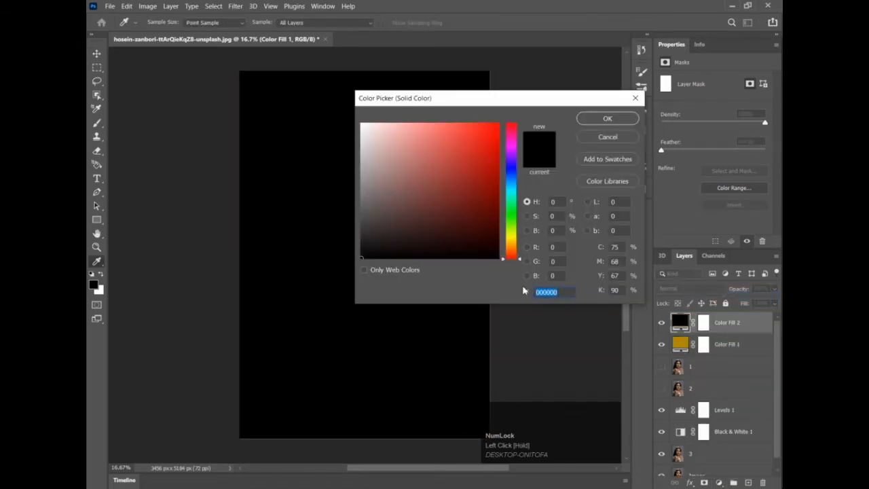
pyautogui.write('ac7')
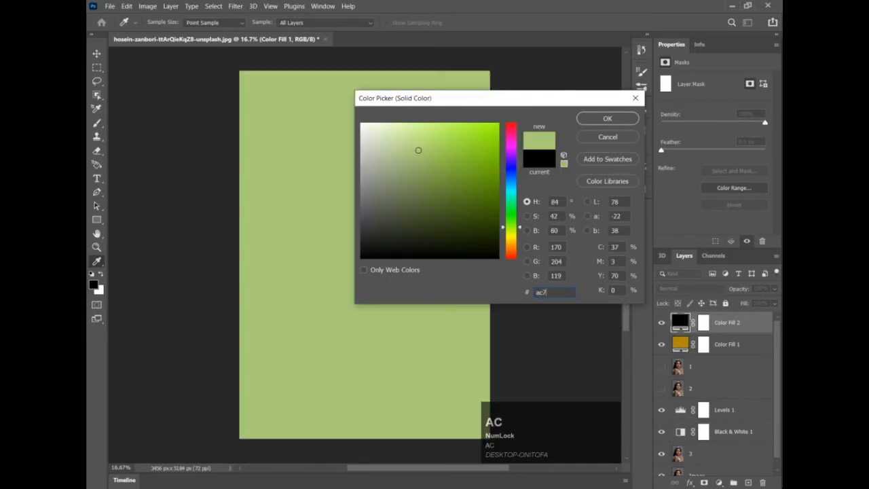
pyautogui.write('x')
pyautogui.write('c')
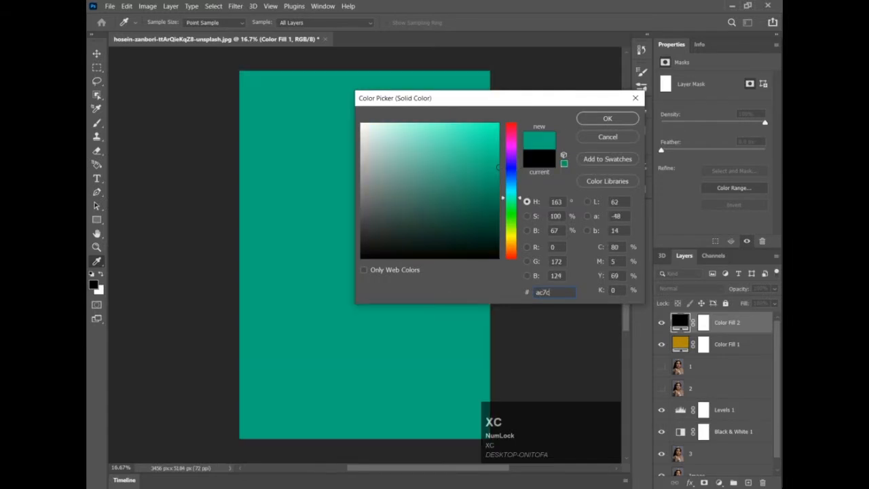
pyautogui.write('12')
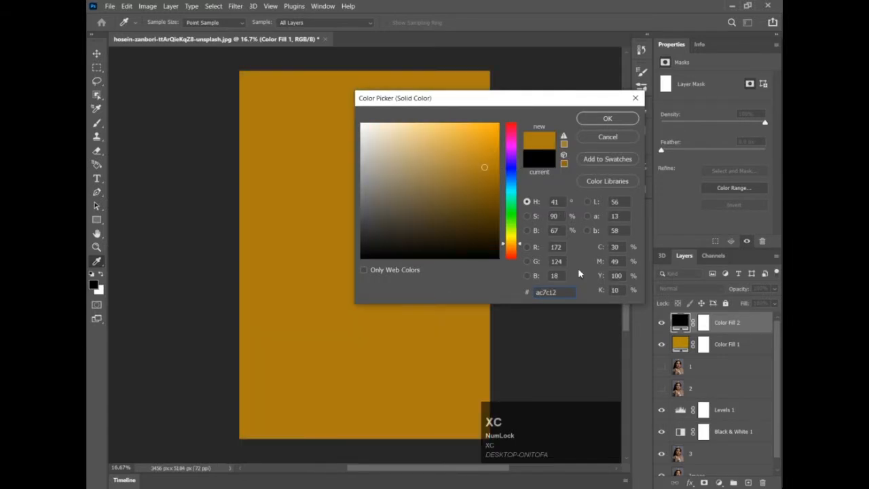
pyautogui.click(614, 118)
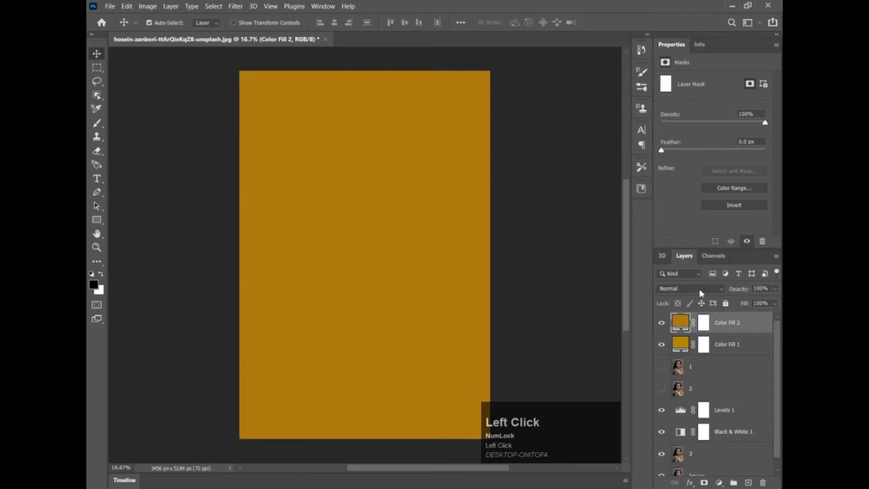
# Step: Set the second color fill layer's blend mode to Color and its opacity to 42%
pyautogui.click(700, 291)
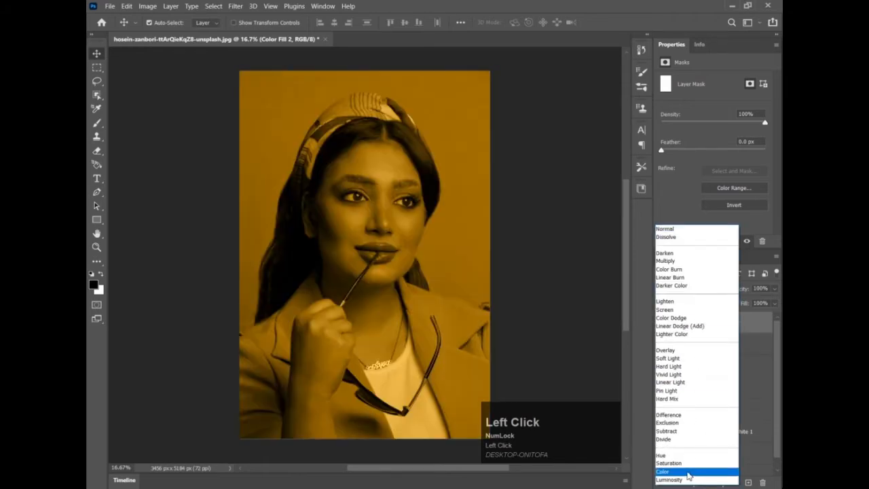
pyautogui.click(689, 472)
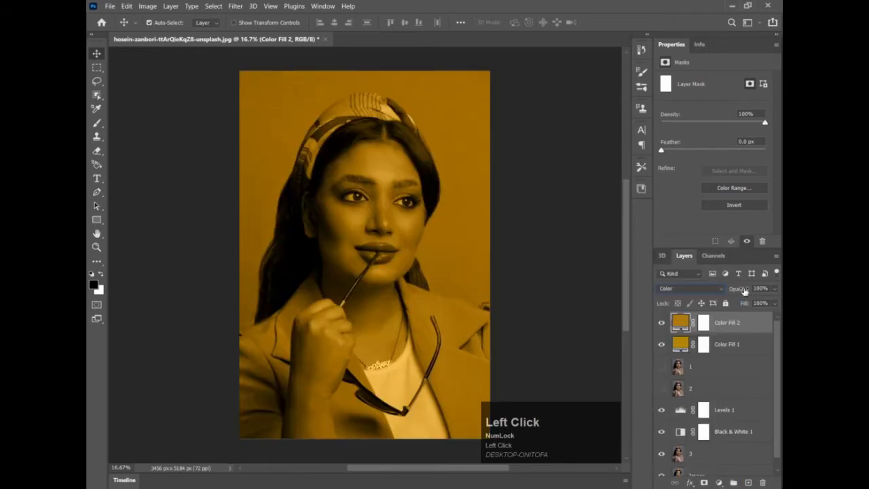
pyautogui.moveTo(745, 290); pyautogui.dragTo(708, 291)
# Step: Add a third Solid Color fill layer above the second one with the hex color 6f660a
pyautogui.click(723, 483)
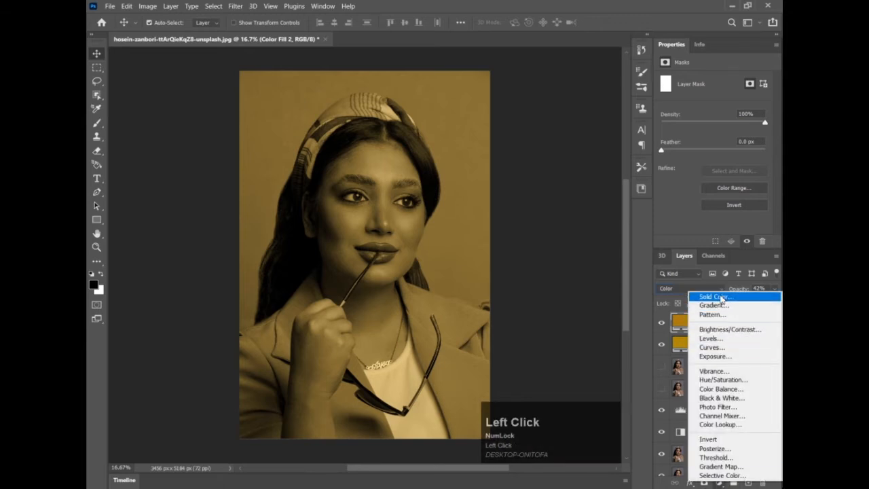
pyautogui.click(722, 296)
pyautogui.moveTo(567, 293); pyautogui.dragTo(534, 294)
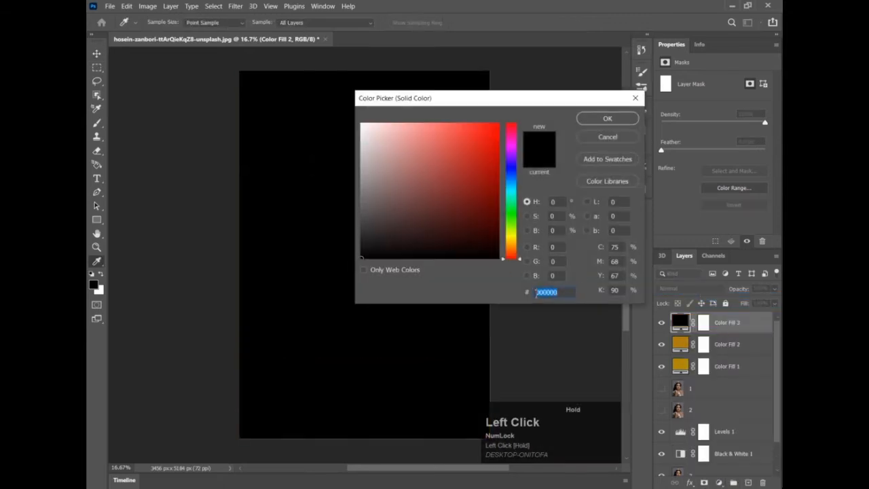
pyautogui.write('6')
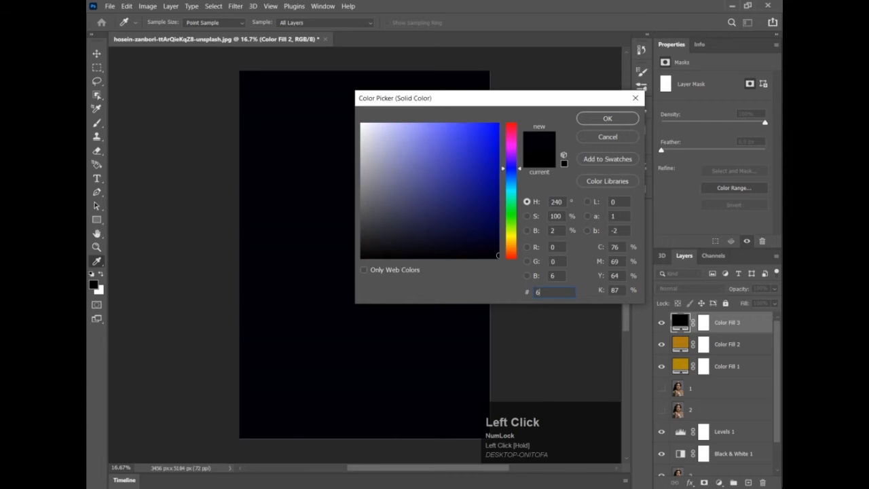
pyautogui.write('f66a')
pyautogui.press('BackSpace')
pyautogui.write('a')
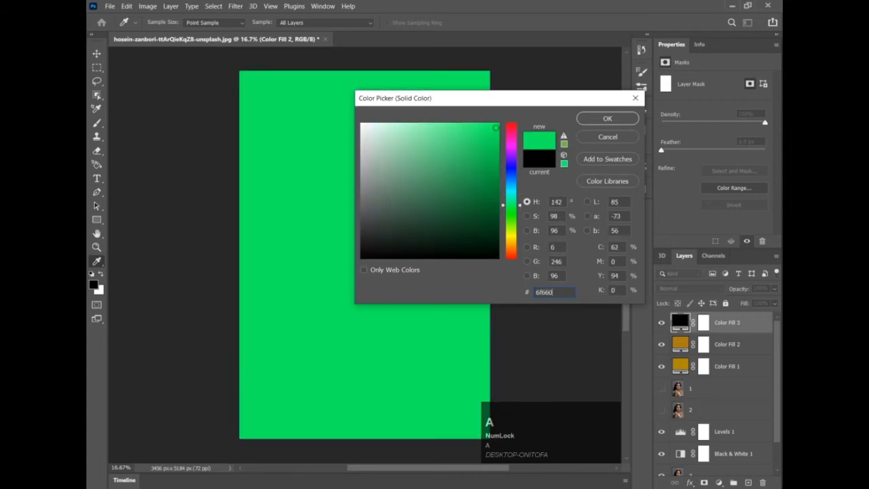
pyautogui.press('BackSpace')
pyautogui.write('0a')
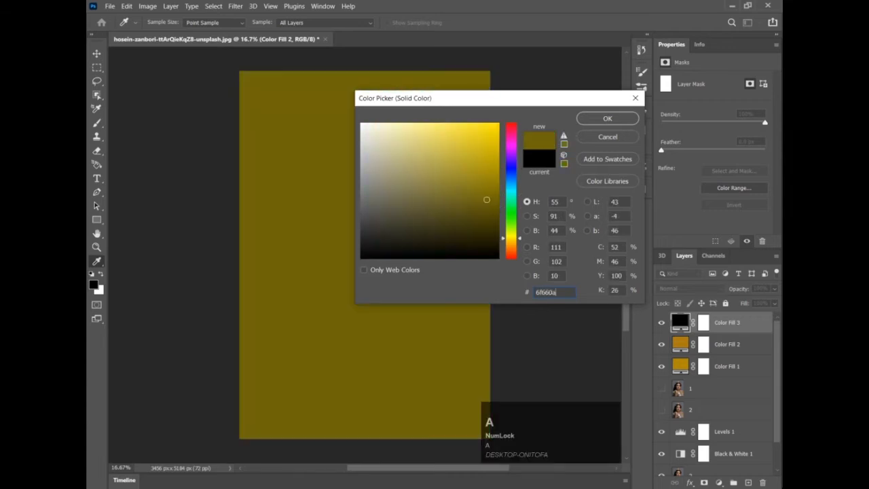
pyautogui.click(629, 122)
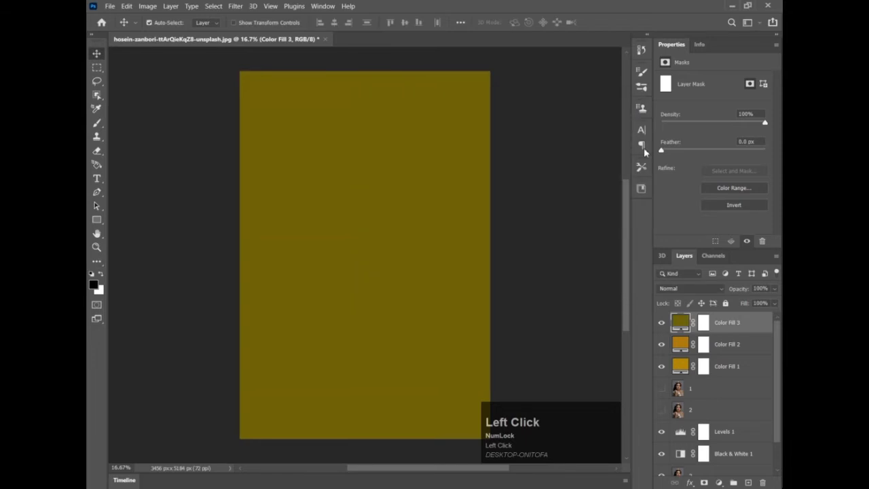
# Step: Set the third color fill layer's blend mode to Darken and its opacity to 47%
pyautogui.click(689, 291)
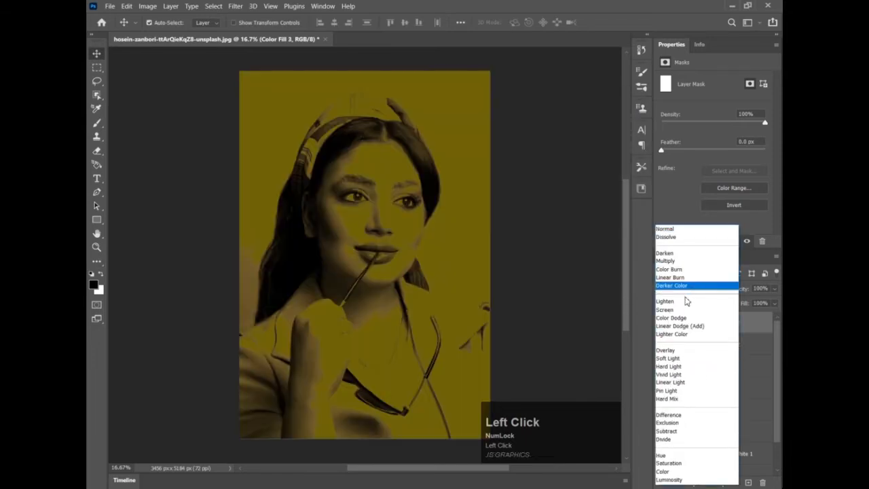
pyautogui.click(689, 257)
pyautogui.moveTo(743, 290); pyautogui.dragTo(717, 289)
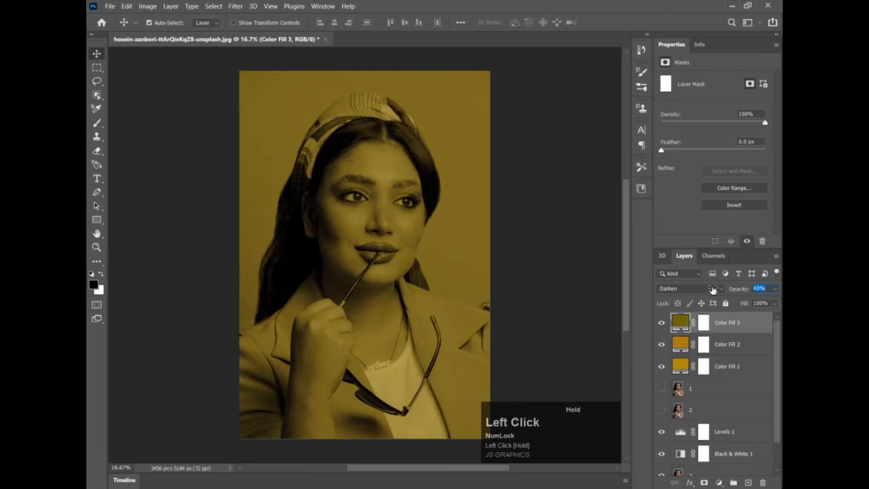
pyautogui.moveTo(714, 290); pyautogui.dragTo(714, 289)
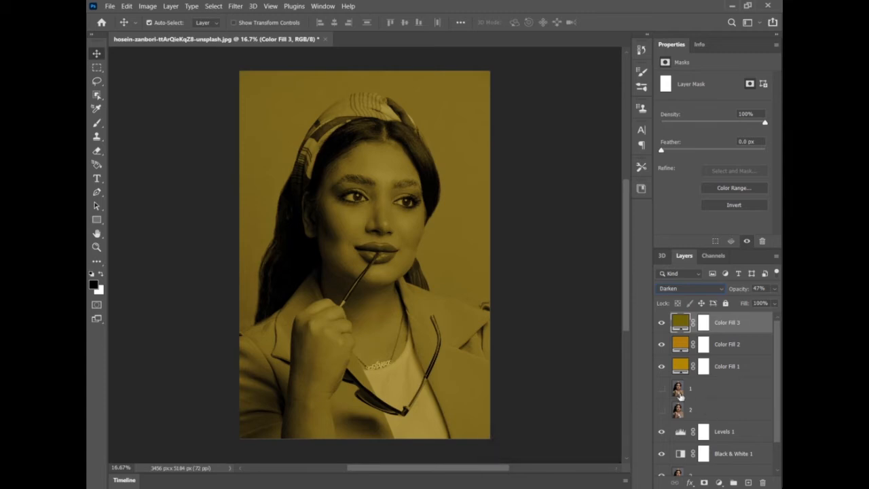
# Step: Move all three color fill layers together below layer 2, directly above the Levels 1 adjustment
pyautogui.scroll(1, 675, 388)
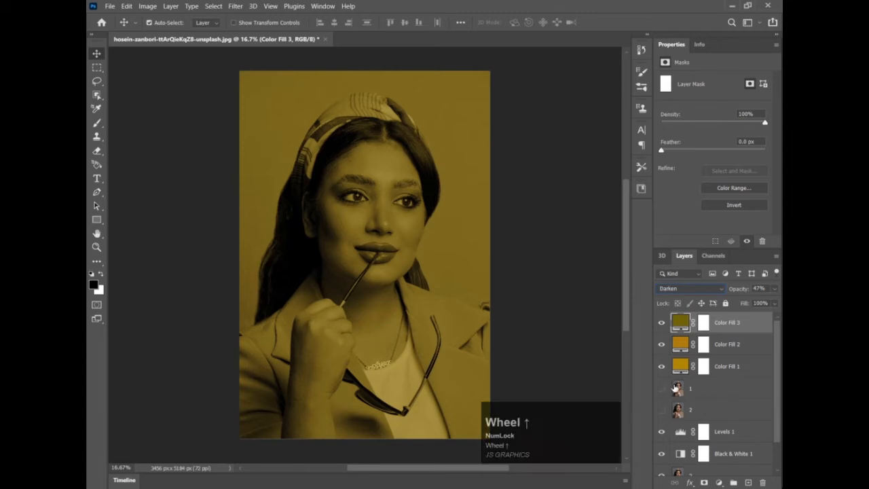
pyautogui.scroll(-1, 675, 387)
pyautogui.scroll(-1, 678, 388)
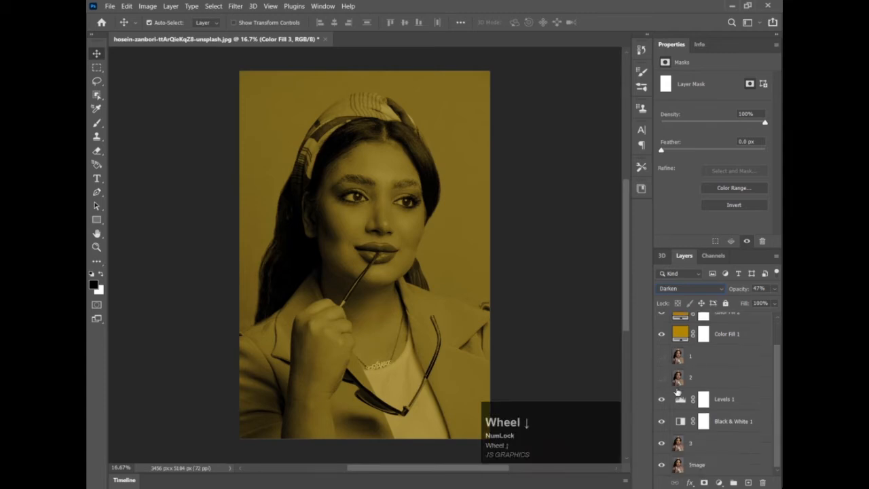
pyautogui.scroll(2, 726, 358)
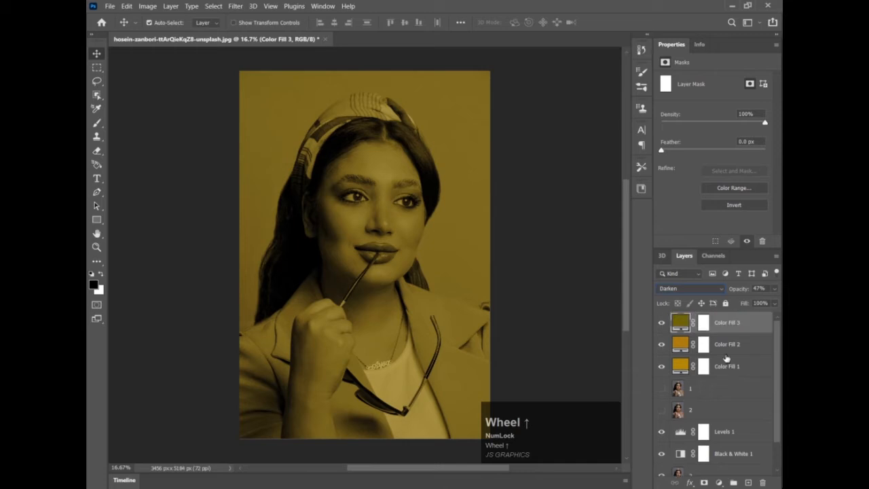
pyautogui.keyDown('shift'); pyautogui.click(726, 344); pyautogui.keyUp('shift')
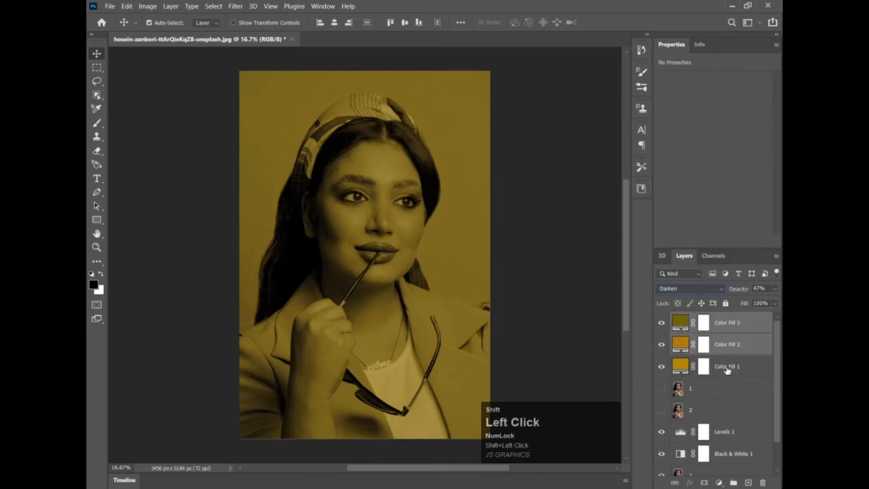
pyautogui.keyDown('shift'); pyautogui.click(727, 367); pyautogui.keyUp('shift')
pyautogui.moveTo(726, 319); pyautogui.dragTo(721, 421)
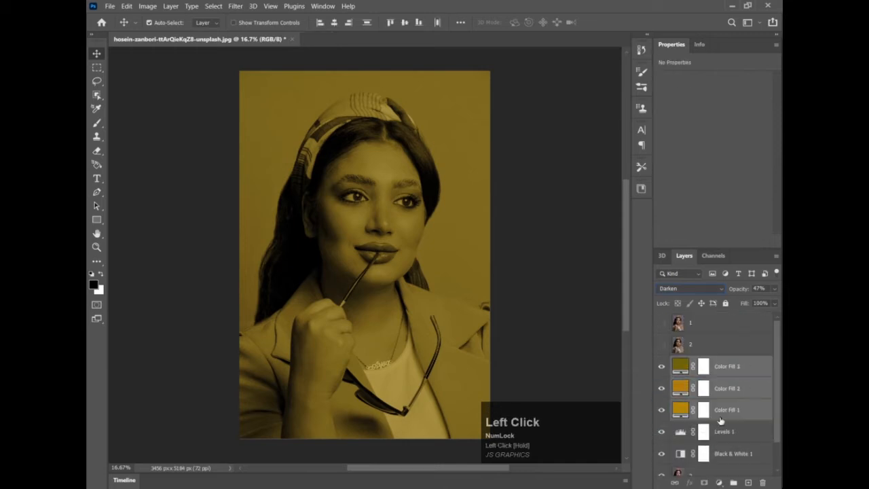
# Step: Make layer 2 visible and blend it in Overlay mode at 68% opacity
pyautogui.click(702, 348)
pyautogui.click(660, 344)
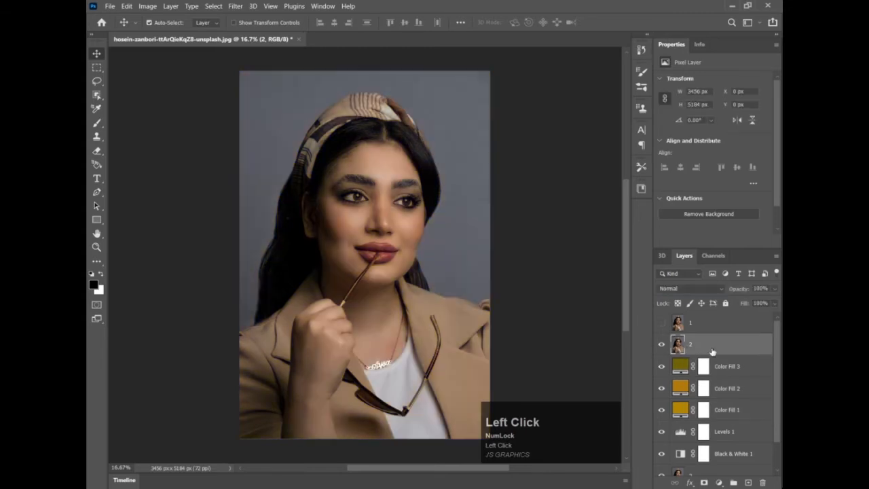
pyautogui.click(686, 285)
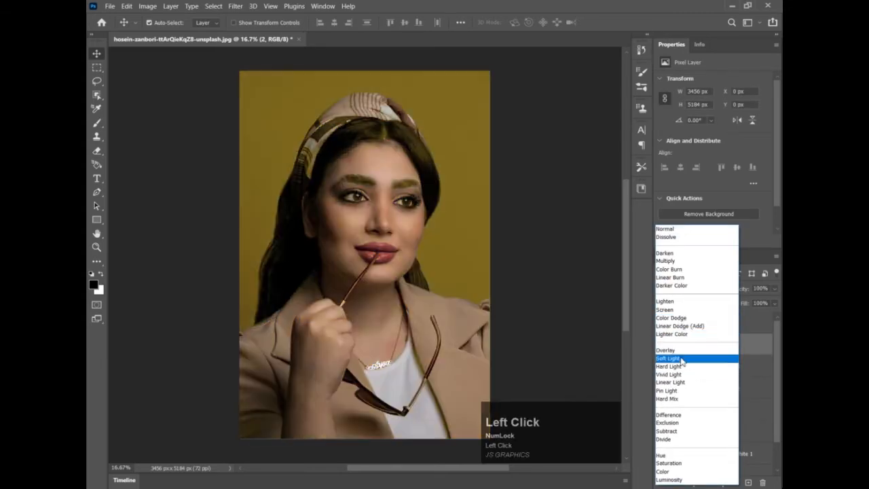
pyautogui.click(682, 351)
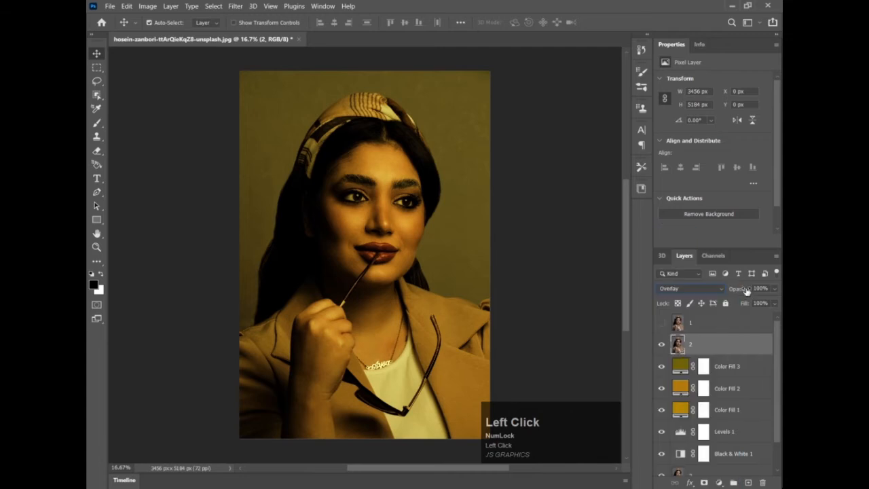
pyautogui.moveTo(748, 290); pyautogui.dragTo(730, 292)
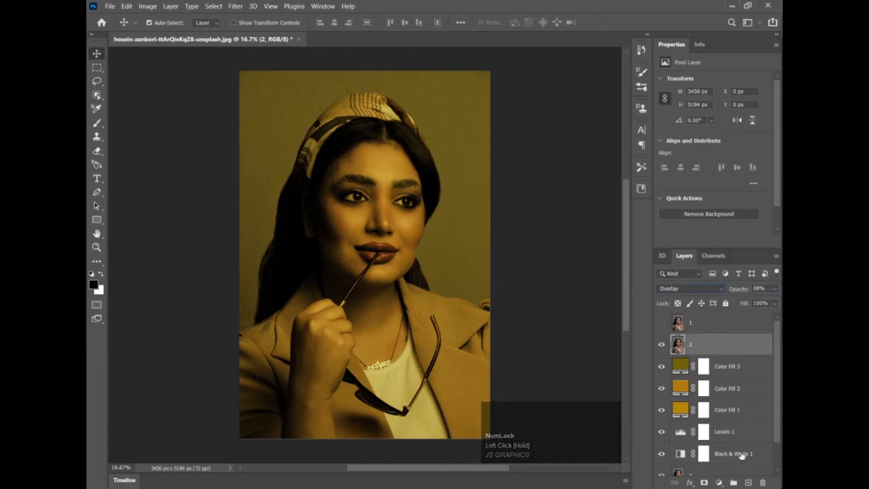
# Step: Add a Black & White adjustment above layer 2 with Reds 43, Yellows 54 and Blues 36, blended in Overlay mode
pyautogui.click(720, 482)
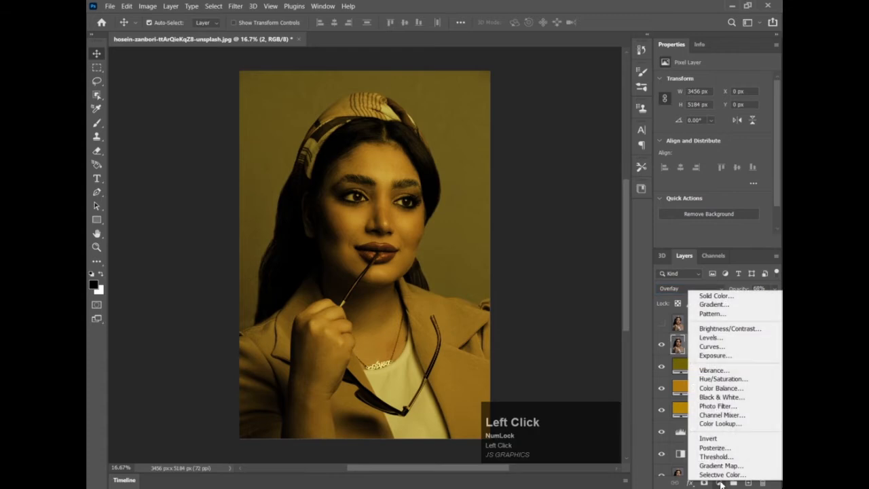
pyautogui.click(720, 397)
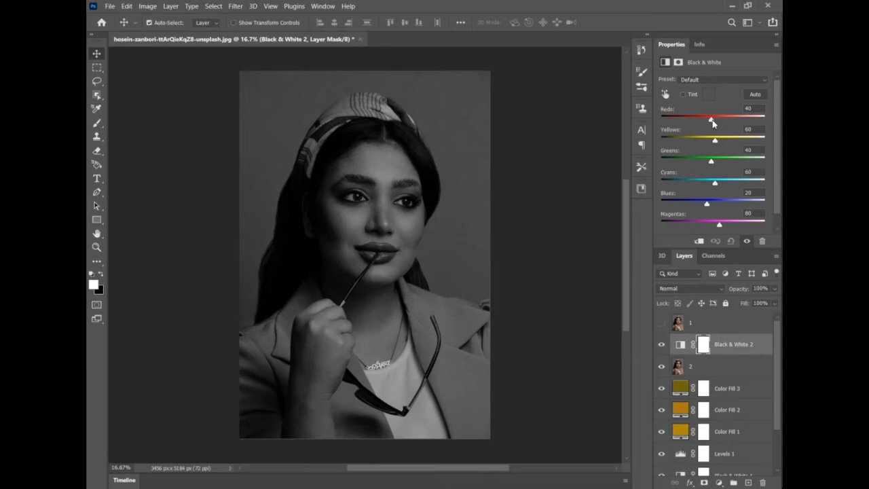
pyautogui.moveTo(711, 124); pyautogui.dragTo(710, 122)
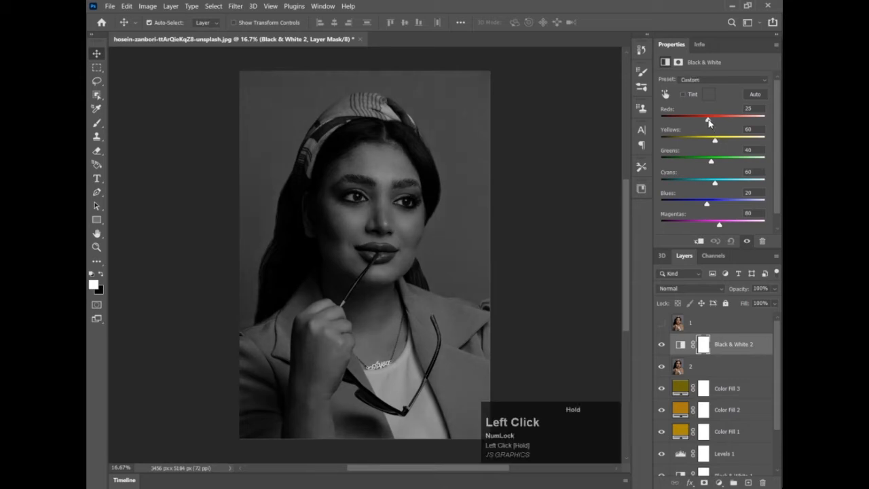
pyautogui.moveTo(713, 141)
pyautogui.mouseDown()
pyautogui.moveTo(708, 120)
pyautogui.moveTo(714, 141)
pyautogui.mouseUp()
pyautogui.moveTo(706, 203); pyautogui.dragTo(712, 203)
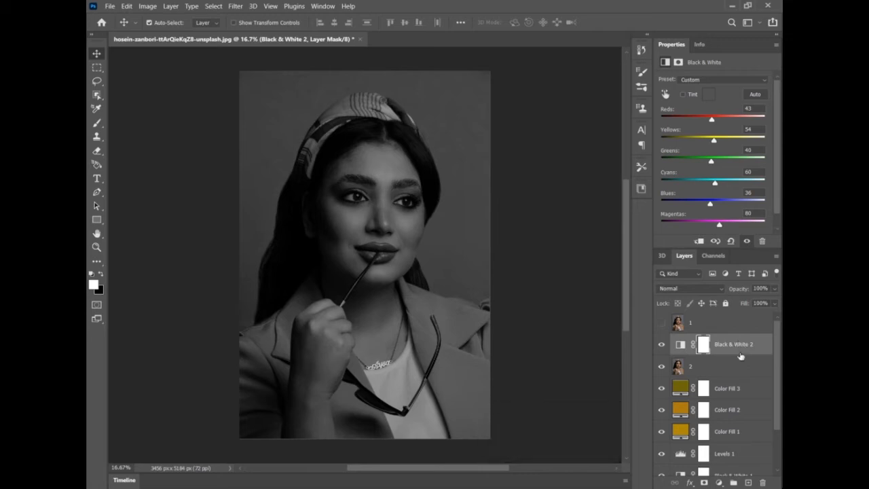
pyautogui.click(697, 288)
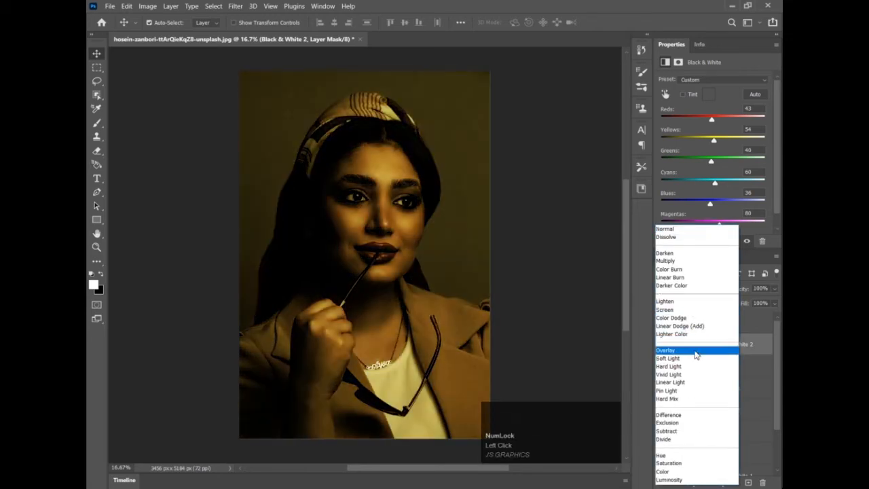
pyautogui.click(695, 351)
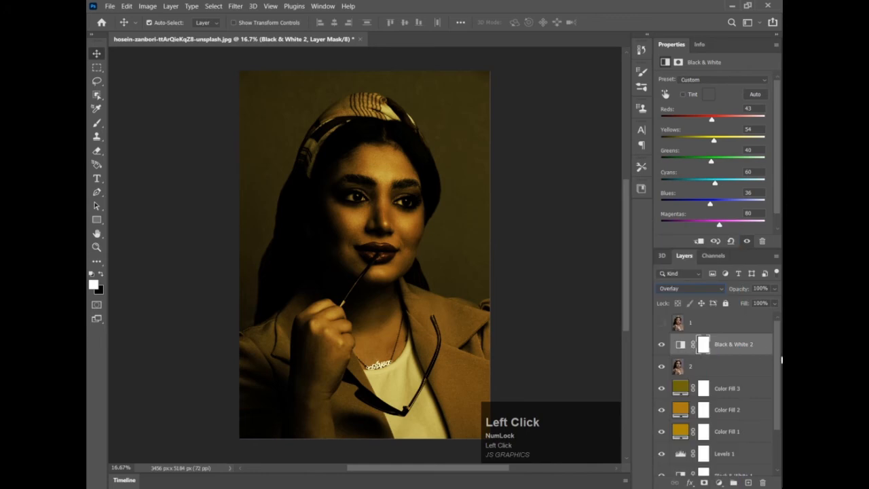
# Step: Add a Levels adjustment above the second Black & White layer with midtones 1.78, white input 206 and black output 11
pyautogui.click(718, 482)
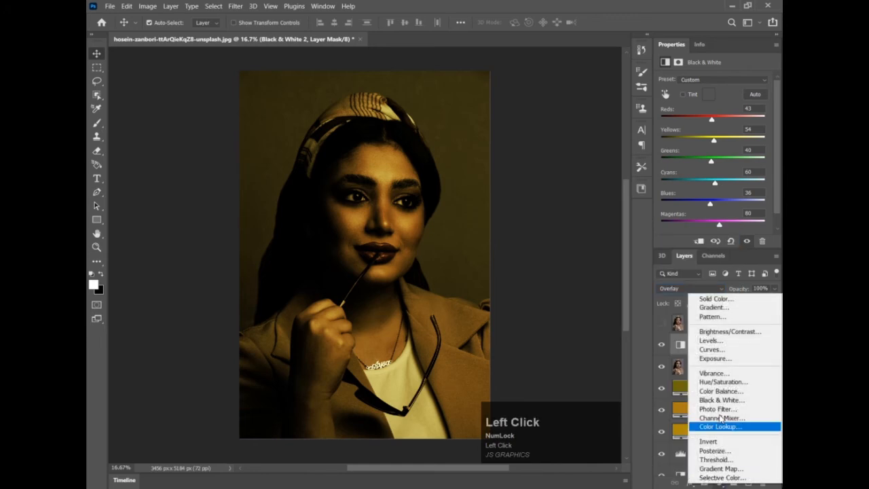
pyautogui.click(723, 340)
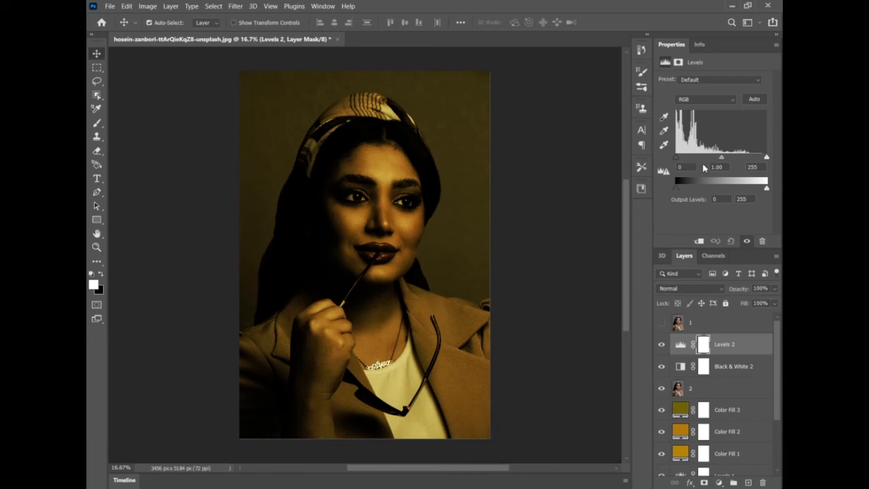
pyautogui.moveTo(721, 159); pyautogui.dragTo(707, 160)
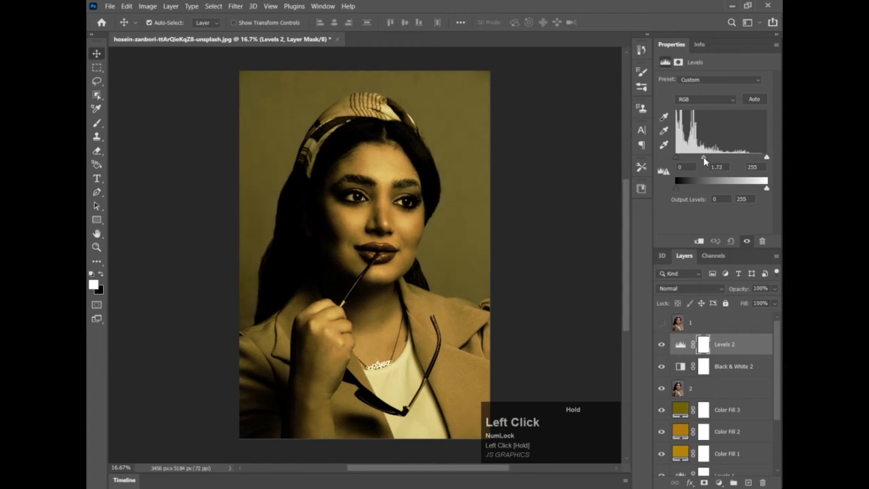
pyautogui.moveTo(703, 160); pyautogui.dragTo(701, 160)
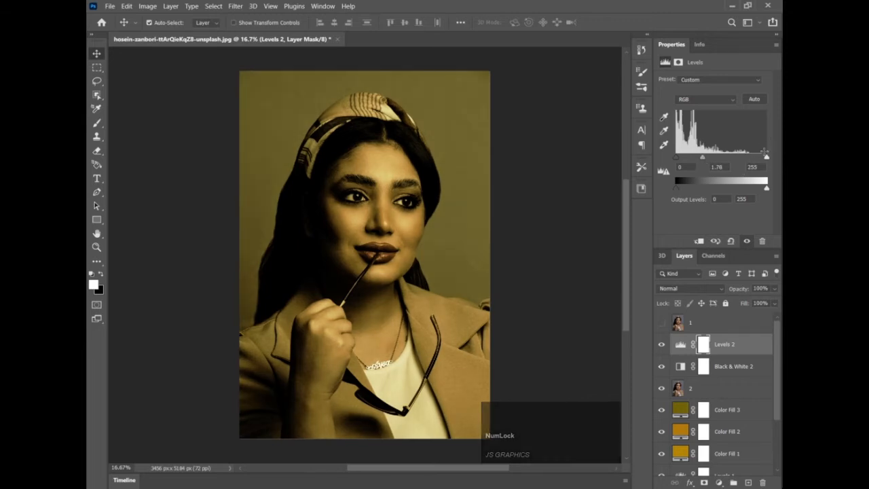
pyautogui.moveTo(766, 158); pyautogui.dragTo(750, 160)
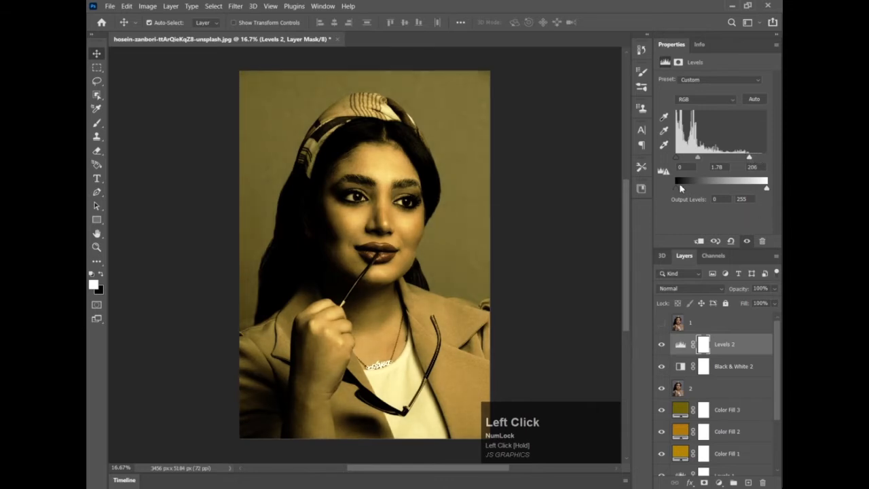
pyautogui.moveTo(680, 186); pyautogui.dragTo(682, 187)
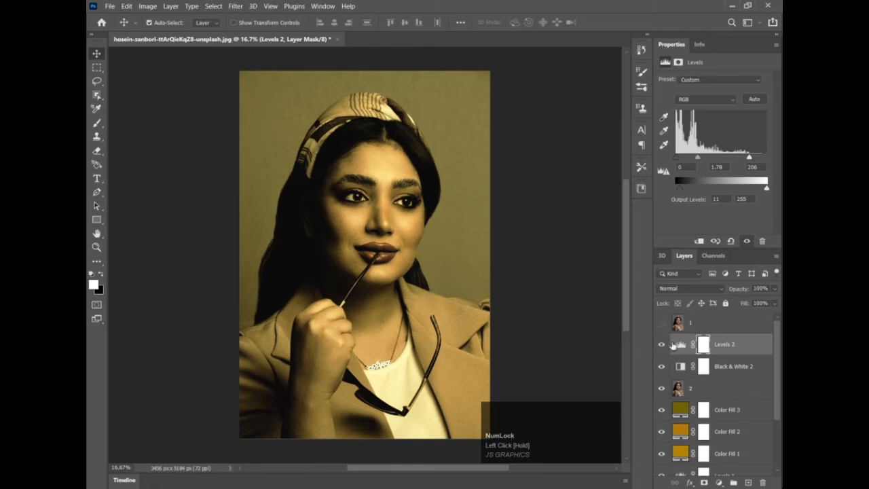
# Step: Make the topmost photo copy, layer 1, visible and blend it in Overlay mode at 70% opacity
pyautogui.scroll(1, 707, 333)
pyautogui.click(712, 322)
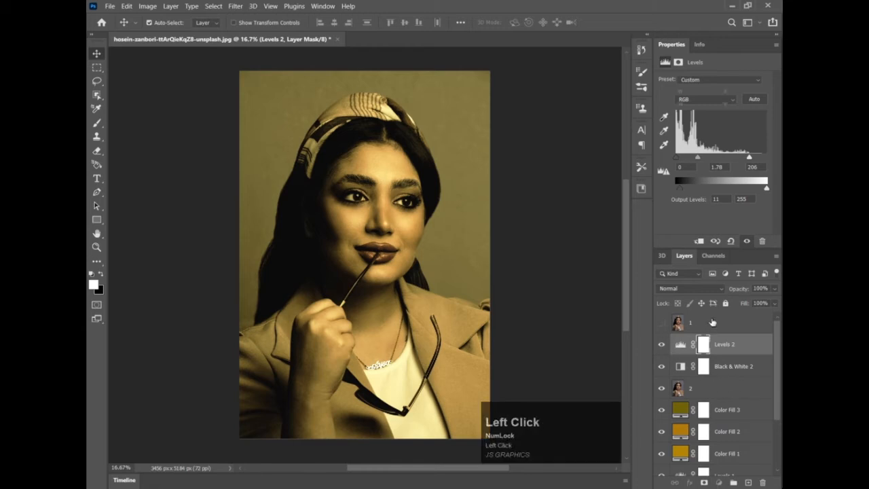
pyautogui.click(662, 324)
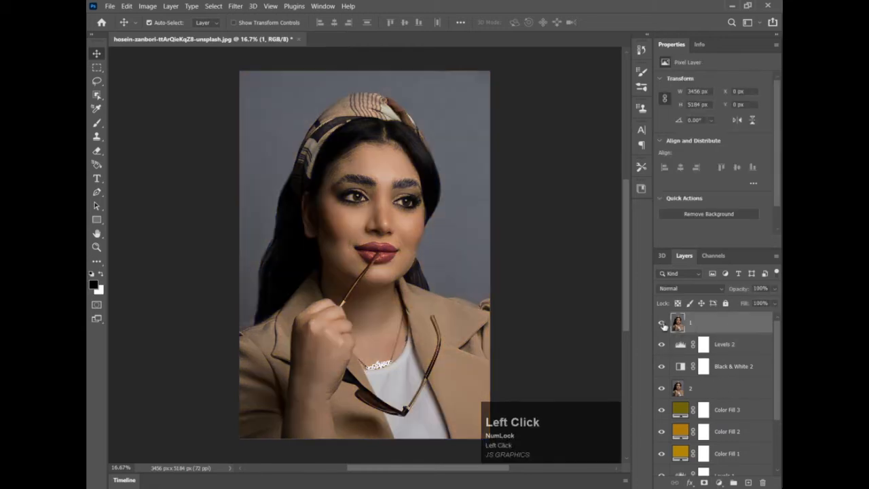
pyautogui.click(703, 290)
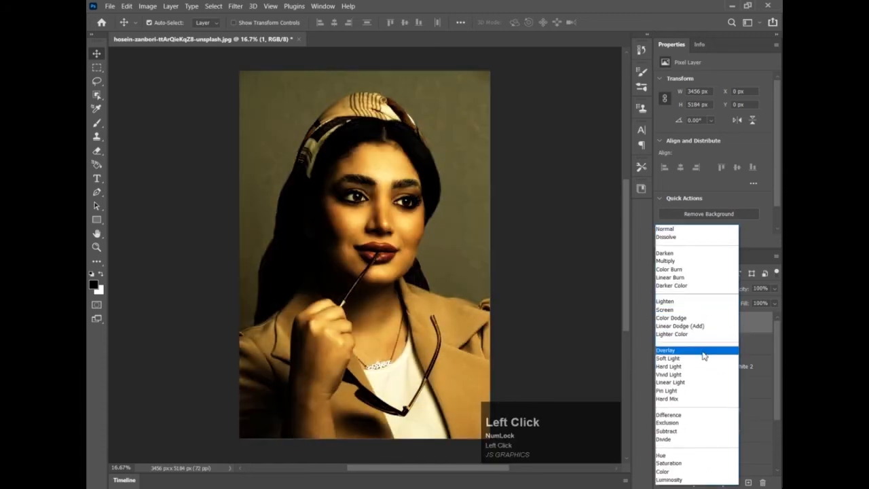
pyautogui.click(703, 350)
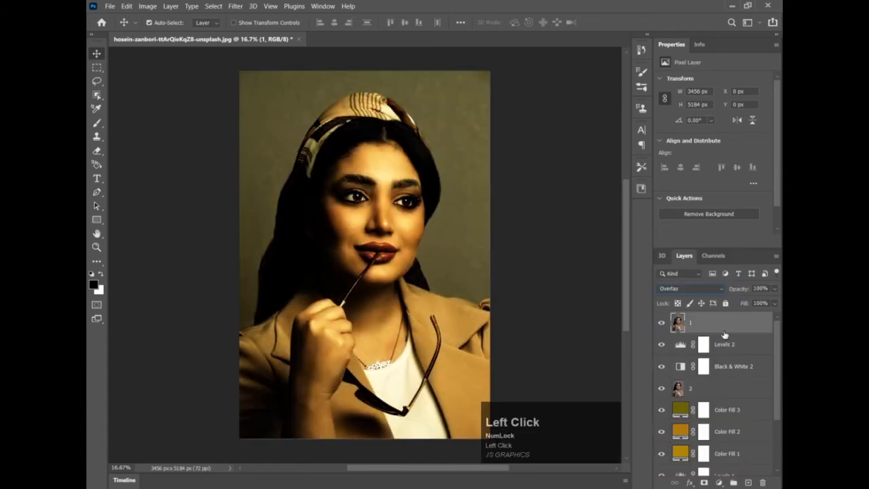
pyautogui.moveTo(743, 291); pyautogui.dragTo(730, 291)
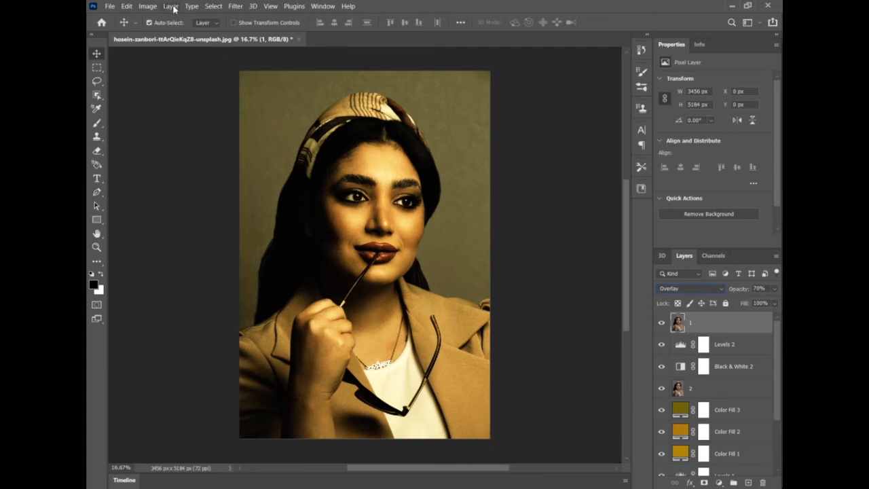
# Step: Apply the High Pass filter to layer 1 with a radius of 34.6 pixels
pyautogui.click(236, 6)
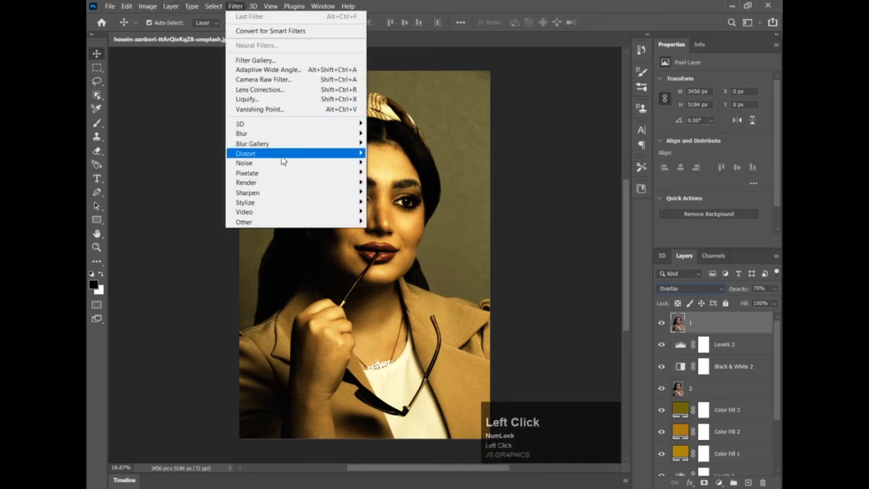
pyautogui.moveTo(306, 223)
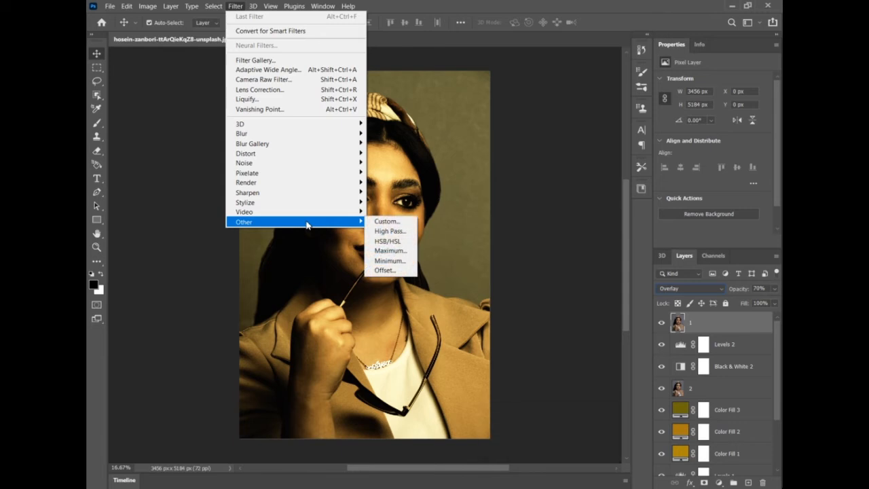
pyautogui.click(408, 234)
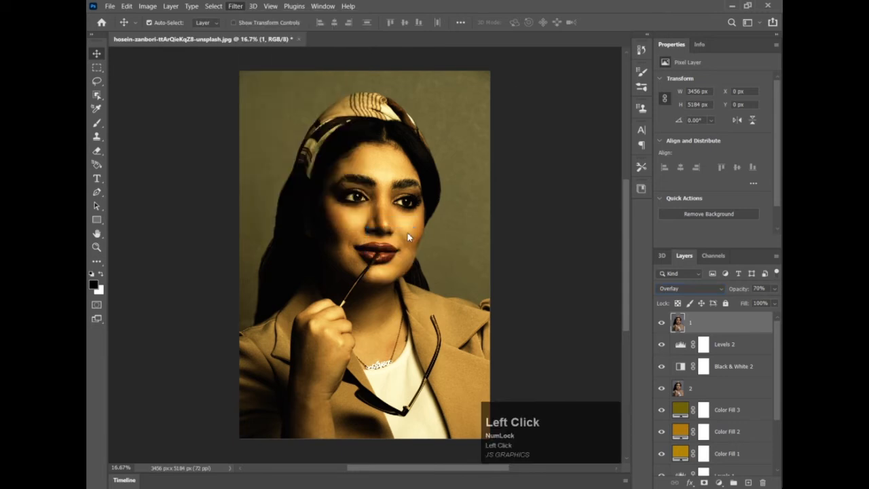
pyautogui.scroll(-1, 406, 202)
pyautogui.scroll(1, 410, 195)
pyautogui.scroll(3, 411, 197)
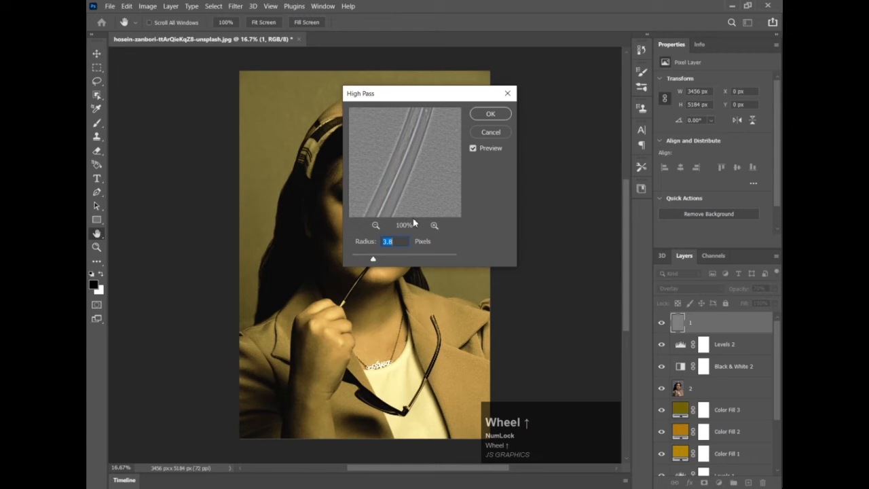
pyautogui.click(376, 225)
pyautogui.click(377, 225)
pyautogui.moveTo(379, 167); pyautogui.dragTo(421, 180)
pyautogui.click(421, 180)
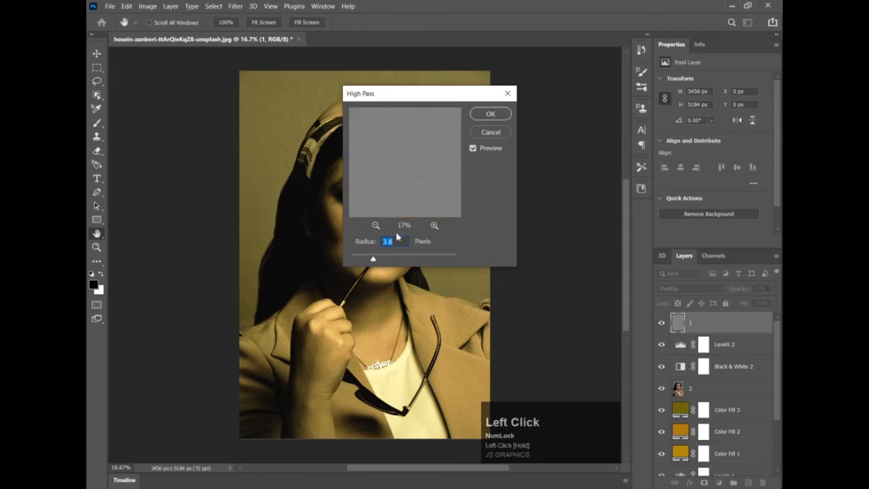
pyautogui.moveTo(379, 260); pyautogui.dragTo(403, 260)
pyautogui.moveTo(421, 98); pyautogui.dragTo(528, 141)
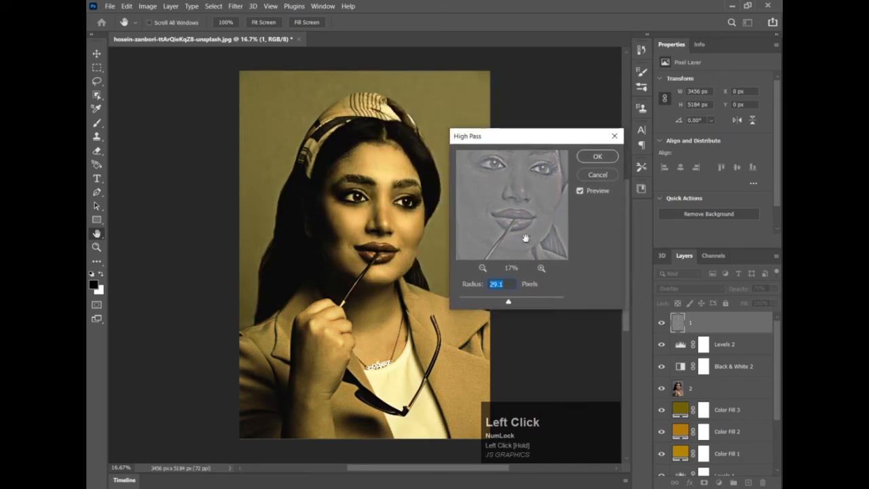
pyautogui.moveTo(511, 305); pyautogui.dragTo(510, 303)
pyautogui.moveTo(524, 135); pyautogui.dragTo(463, 141)
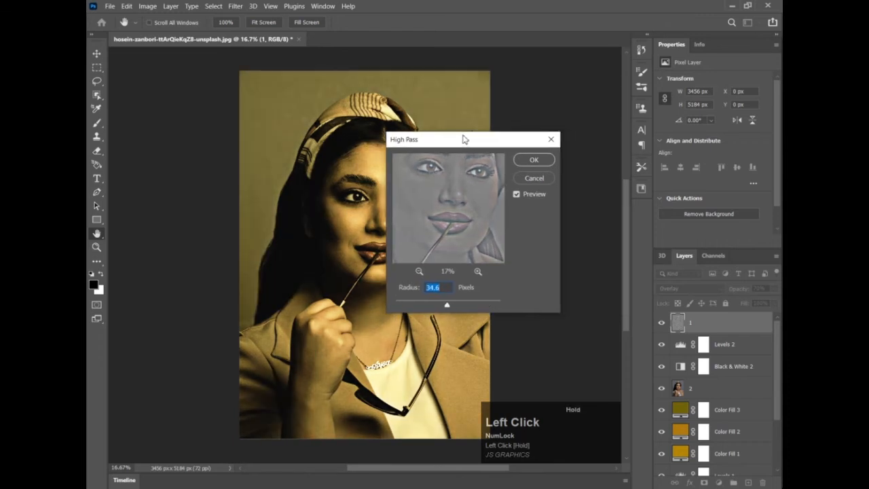
pyautogui.click(531, 162)
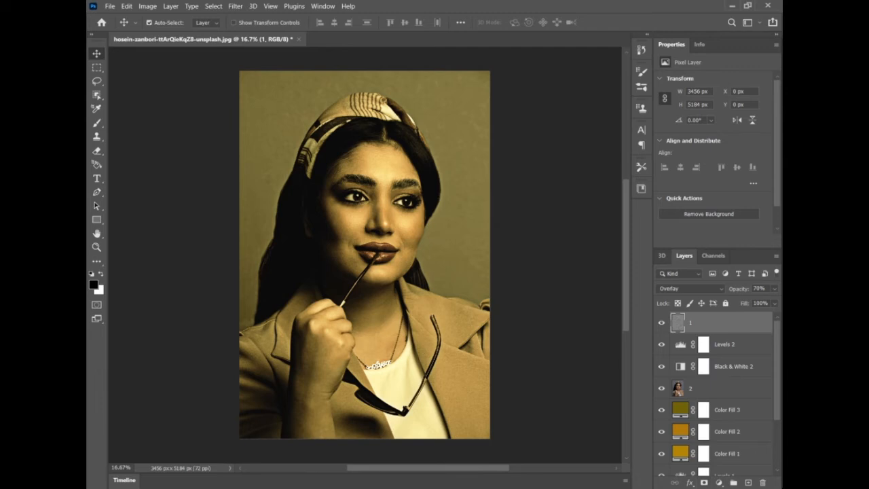
# Step: Add a Solid Color fill layer above layer 1 with color #8e6814, blended in Soft Light mode
pyautogui.click(718, 482)
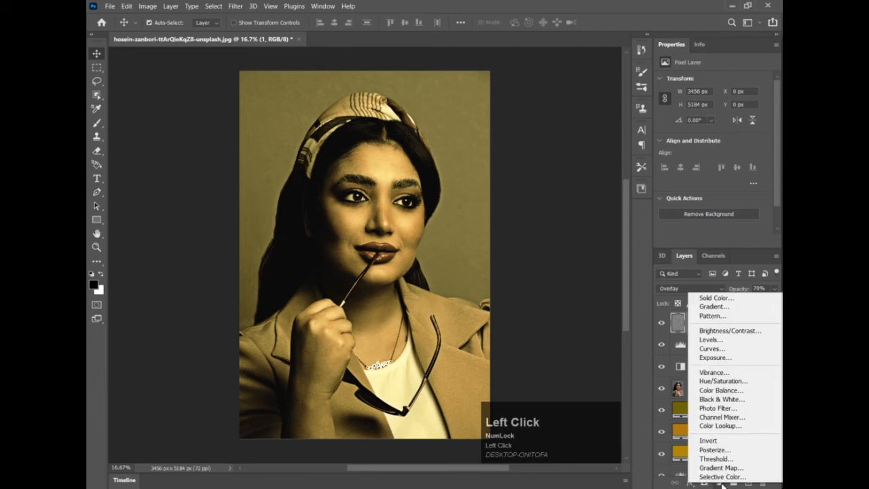
pyautogui.click(742, 299)
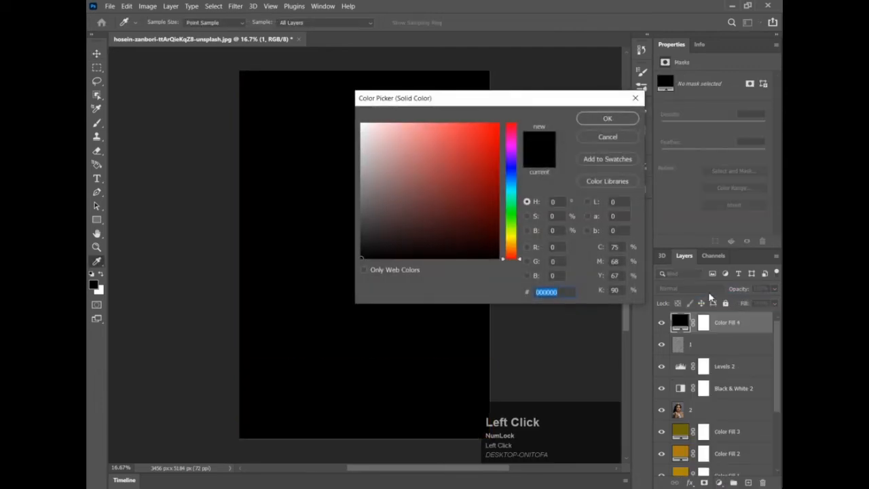
pyautogui.moveTo(570, 294); pyautogui.dragTo(534, 294)
pyautogui.write('8')
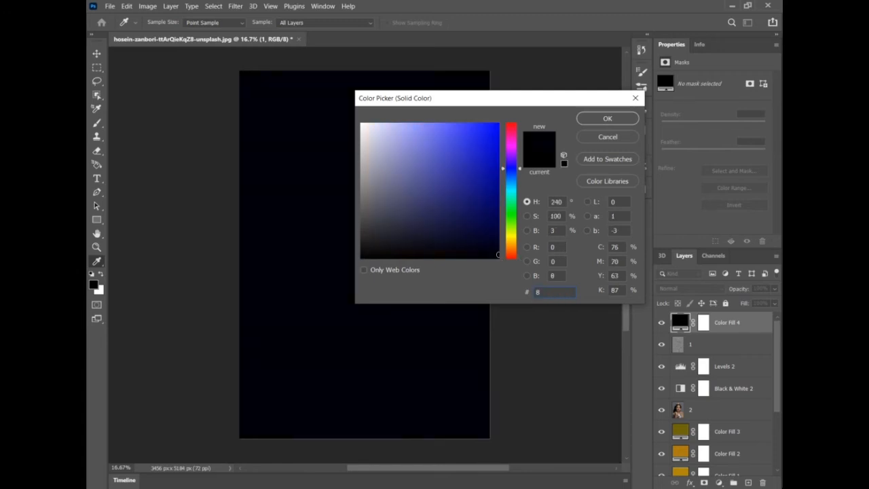
pyautogui.write('e66')
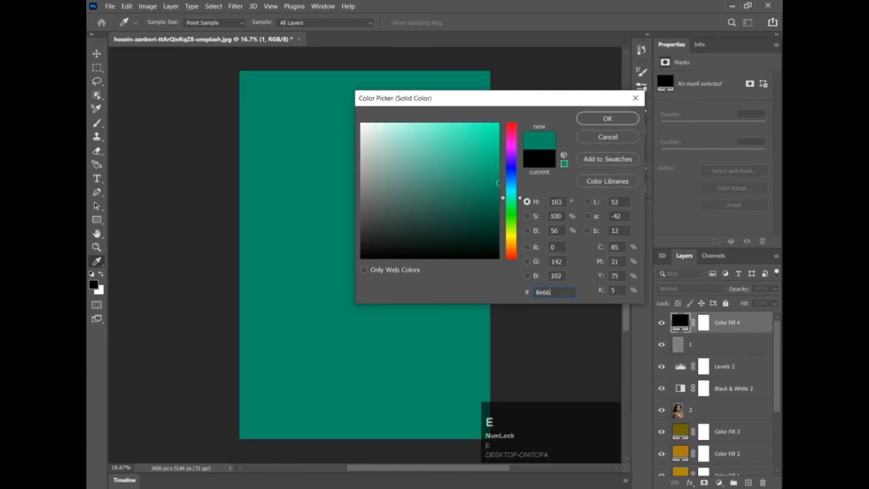
pyautogui.write('1')
pyautogui.press('BackSpace')
pyautogui.press('BackSpace')
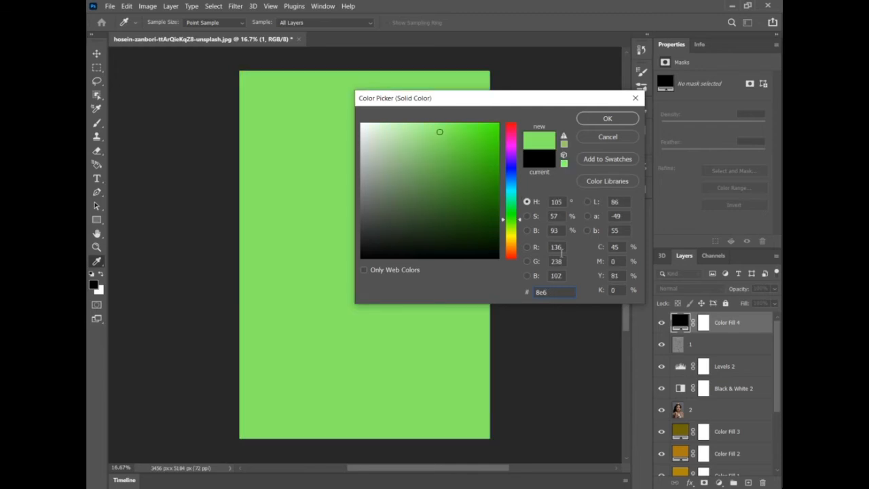
pyautogui.press('BackSpace')
pyautogui.press('BackSpace')
pyautogui.press('BackSpace')
pyautogui.write('8')
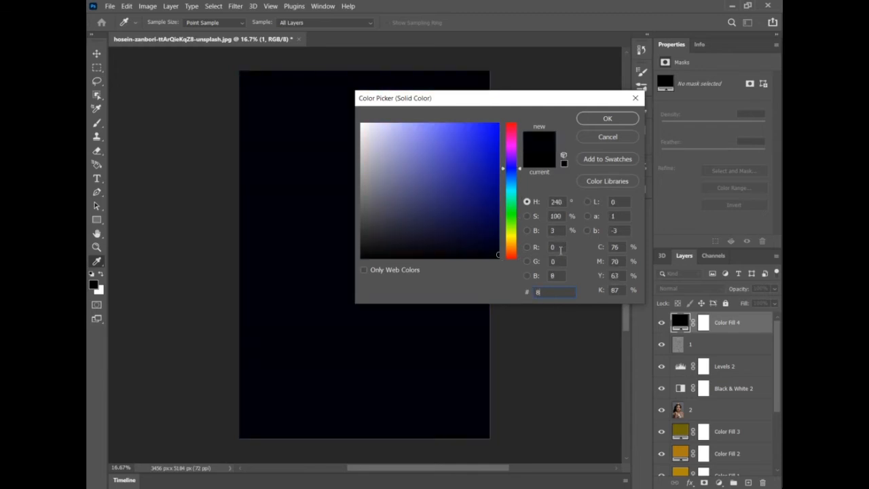
pyautogui.write('e6814')
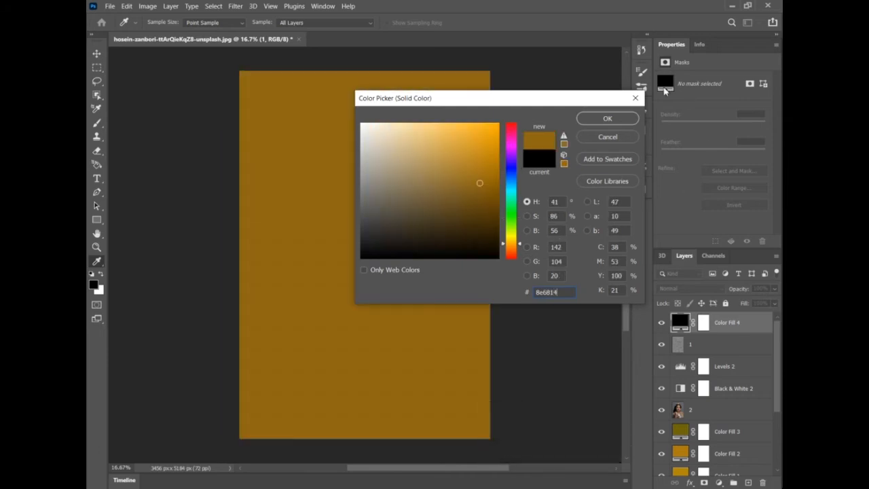
pyautogui.click(607, 118)
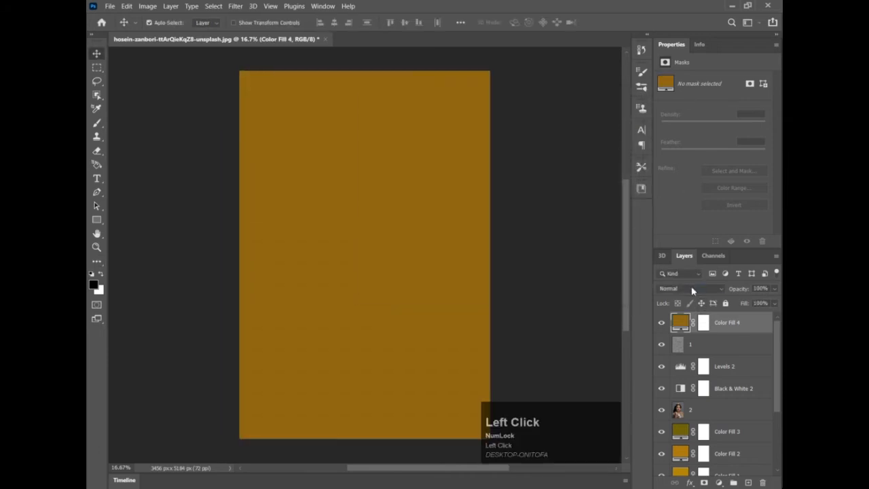
pyautogui.click(691, 289)
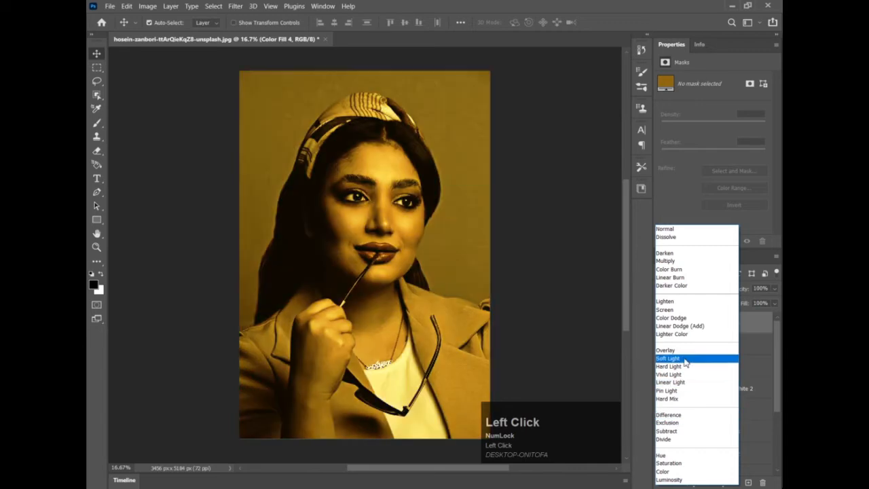
pyautogui.click(679, 358)
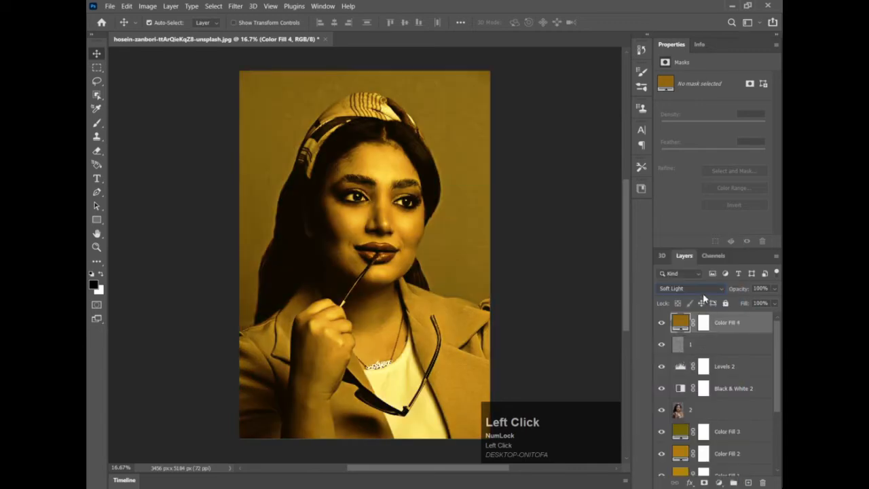
# Step: Add another Solid Color fill layer on top with color #79550e, blended in Soft Light mode at 51% opacity
pyautogui.click(719, 482)
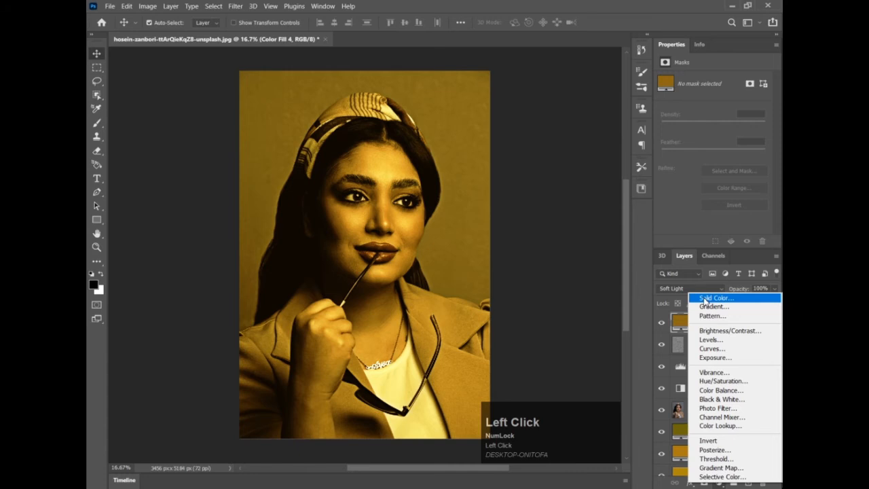
pyautogui.click(703, 299)
pyautogui.moveTo(569, 292); pyautogui.dragTo(534, 293)
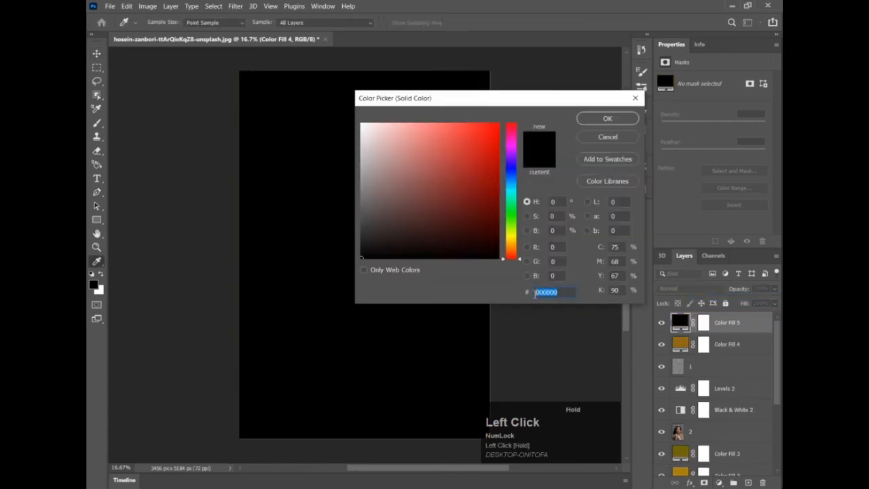
pyautogui.write('79')
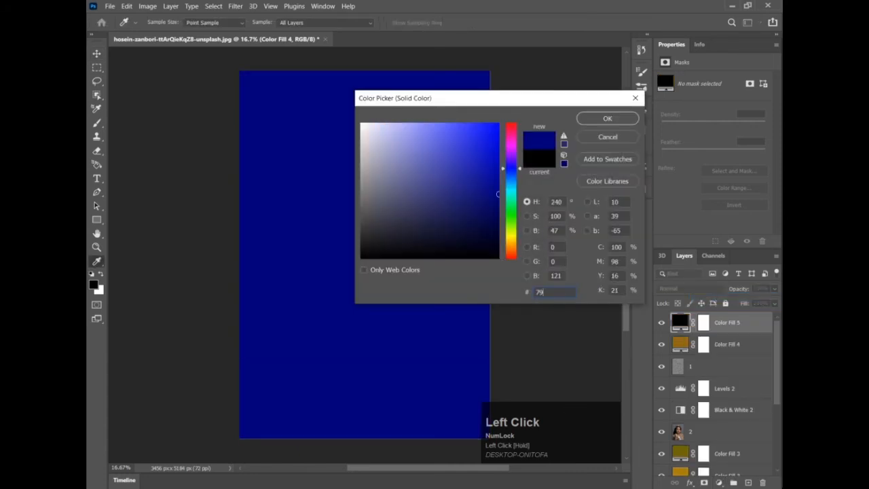
pyautogui.write('550e')
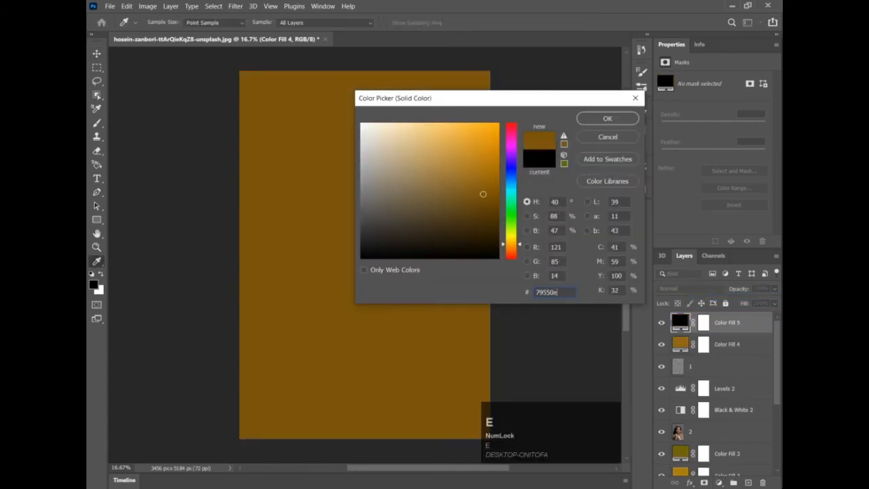
pyautogui.click(562, 291)
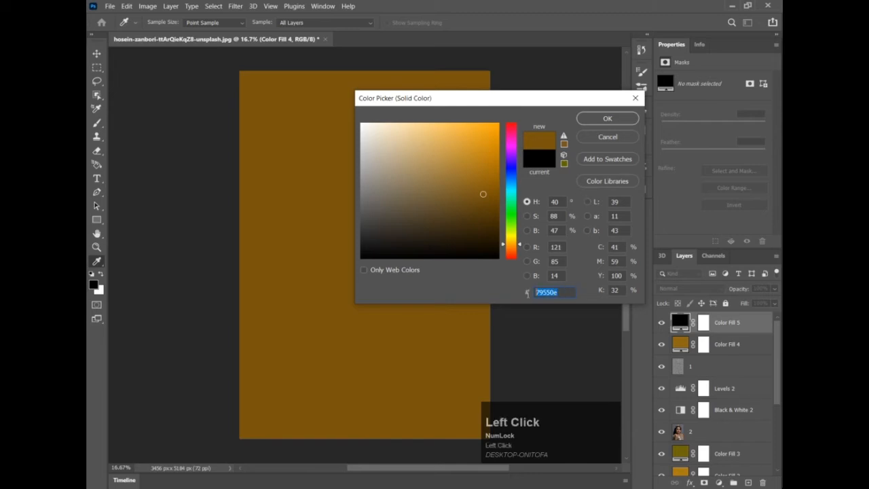
pyautogui.click(609, 119)
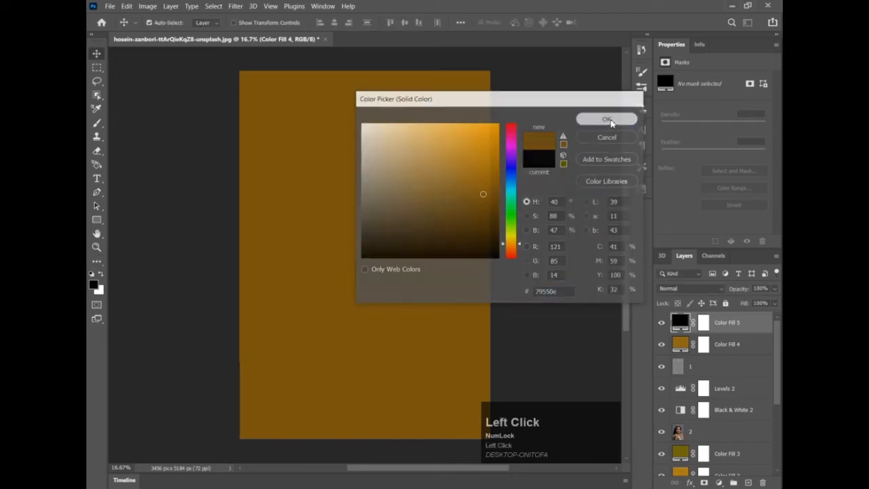
pyautogui.click(698, 289)
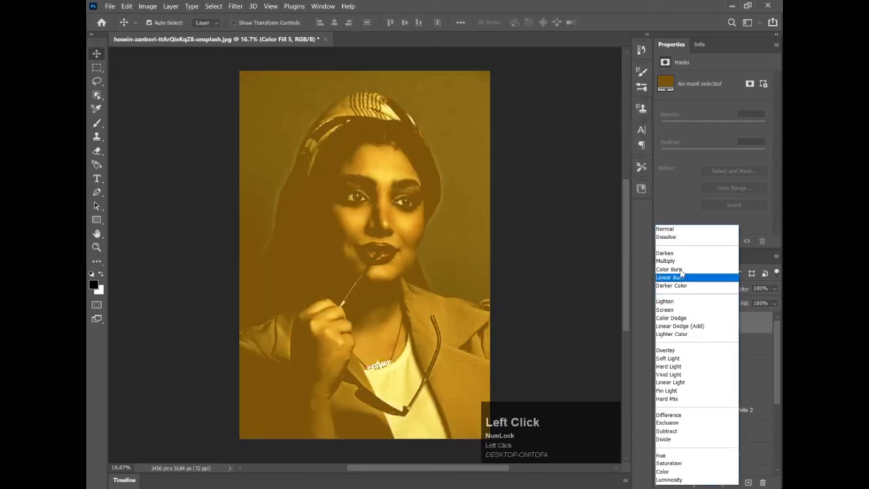
pyautogui.click(672, 358)
pyautogui.moveTo(742, 291)
pyautogui.mouseDown()
pyautogui.moveTo(720, 291)
pyautogui.moveTo(736, 291)
pyautogui.mouseUp()
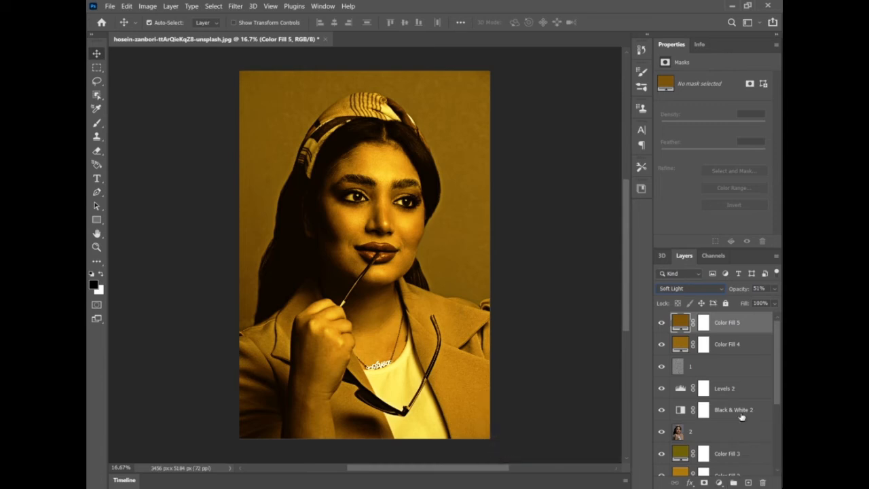
# Step: Add a Curves adjustment above the topmost color fill and set a midtone point to input 130, output 122
pyautogui.click(720, 483)
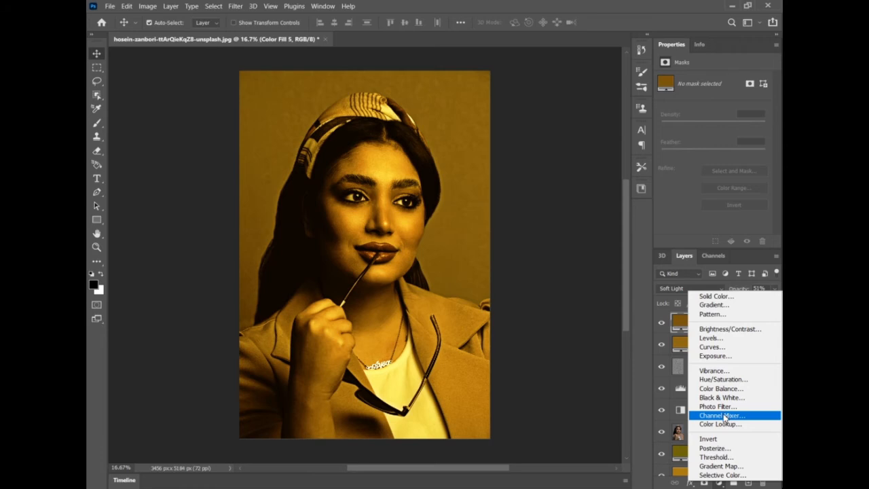
pyautogui.click(722, 348)
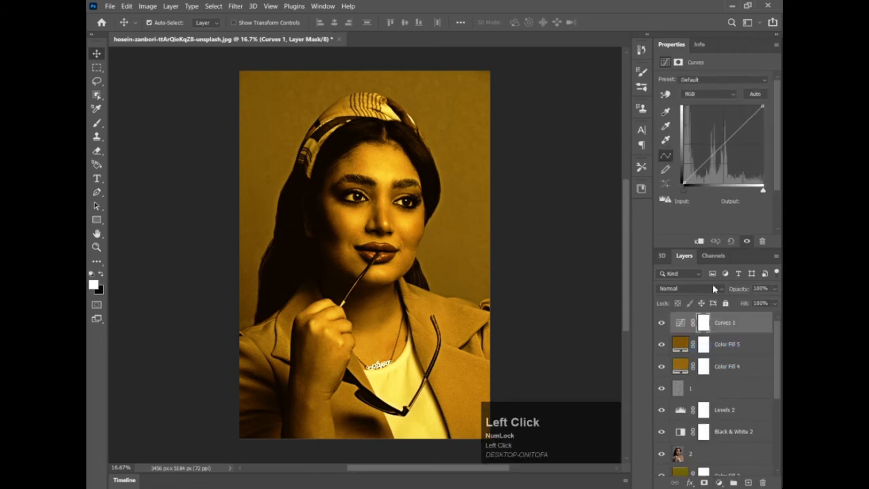
pyautogui.click(724, 144)
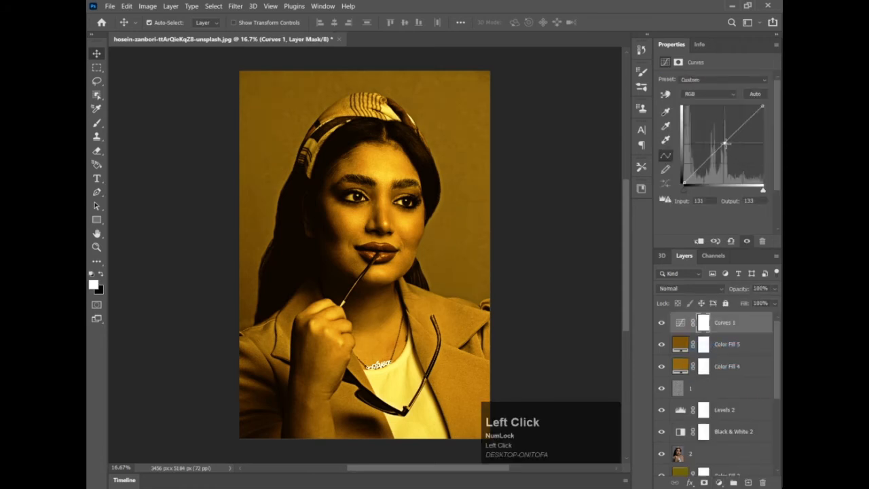
pyautogui.moveTo(712, 200); pyautogui.dragTo(694, 200)
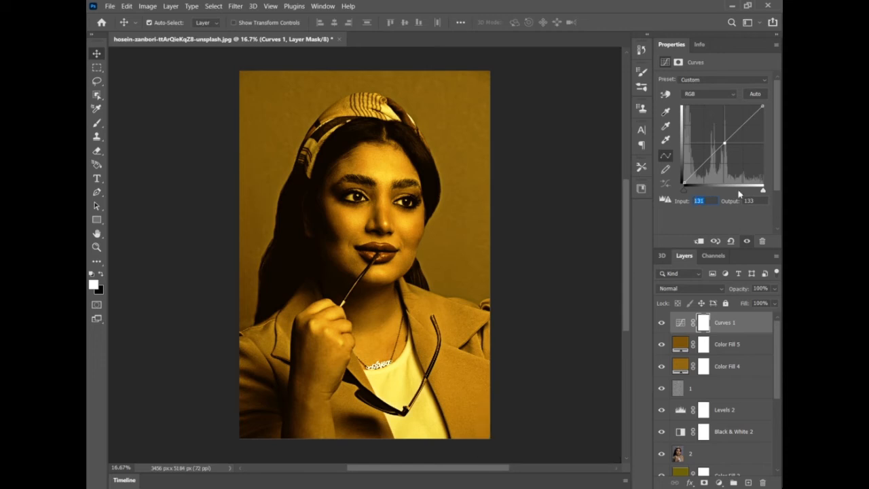
pyautogui.write('30')
pyautogui.press('Tab')
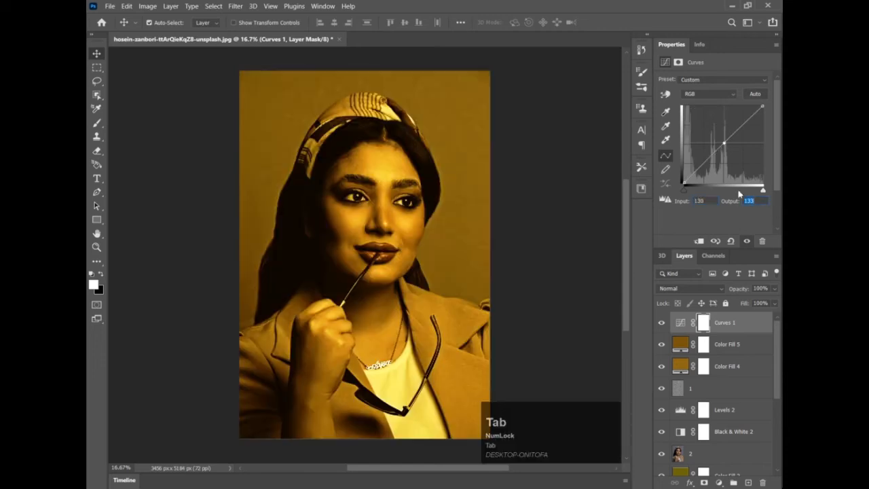
pyautogui.write('122')
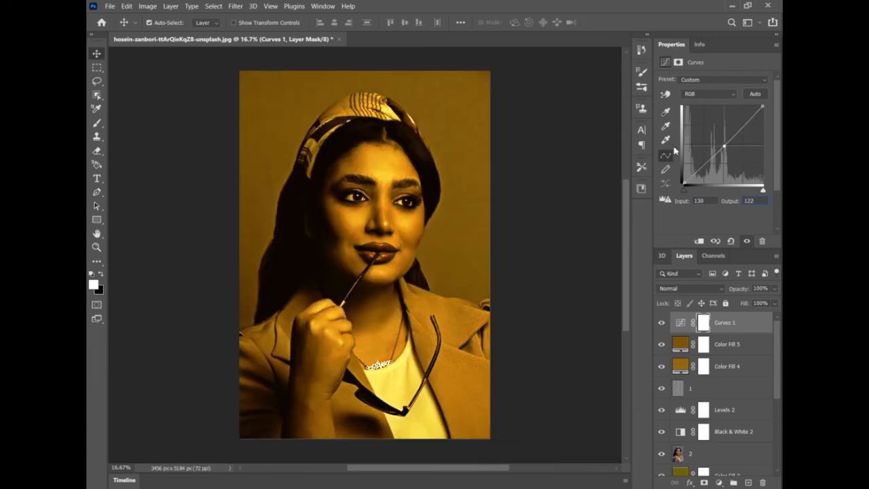
# Step: Add a shadow point to the RGB curve at input 67, output 66
pyautogui.click(705, 163)
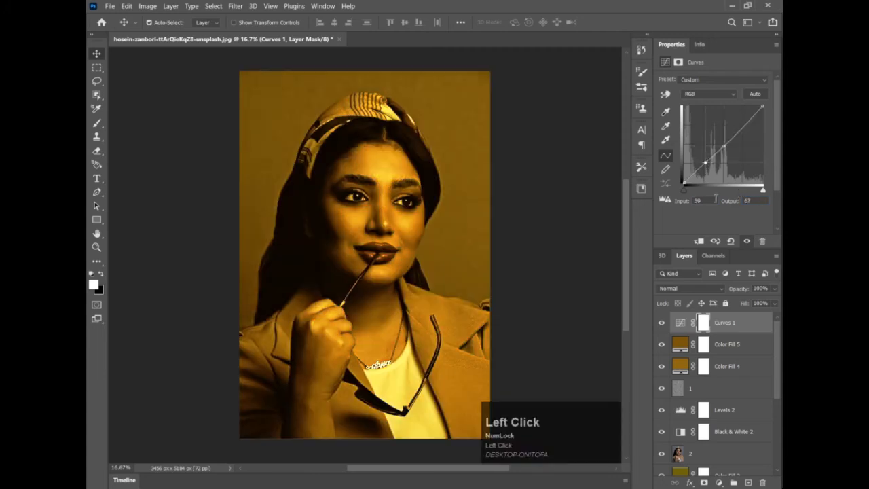
pyautogui.click(710, 202)
pyautogui.write('67')
pyautogui.press('Tab')
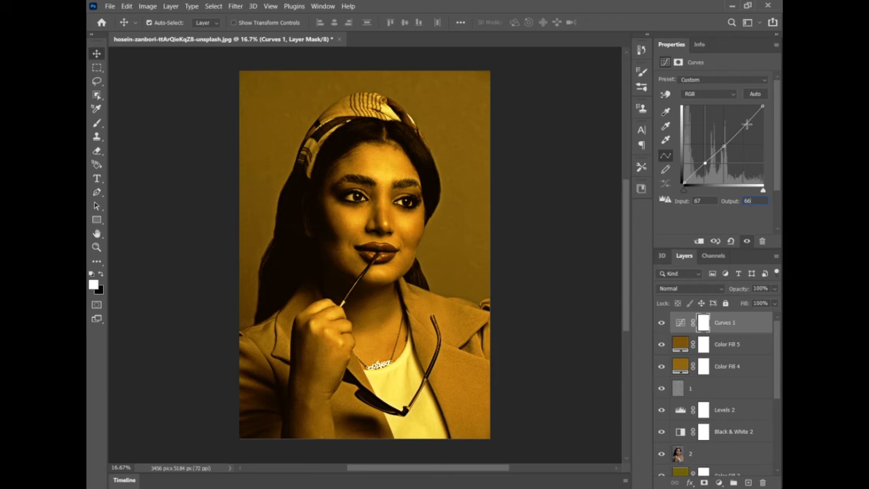
# Step: Add a highlight point to the RGB curve at input 197, output 187
pyautogui.click(745, 125)
pyautogui.click(698, 201)
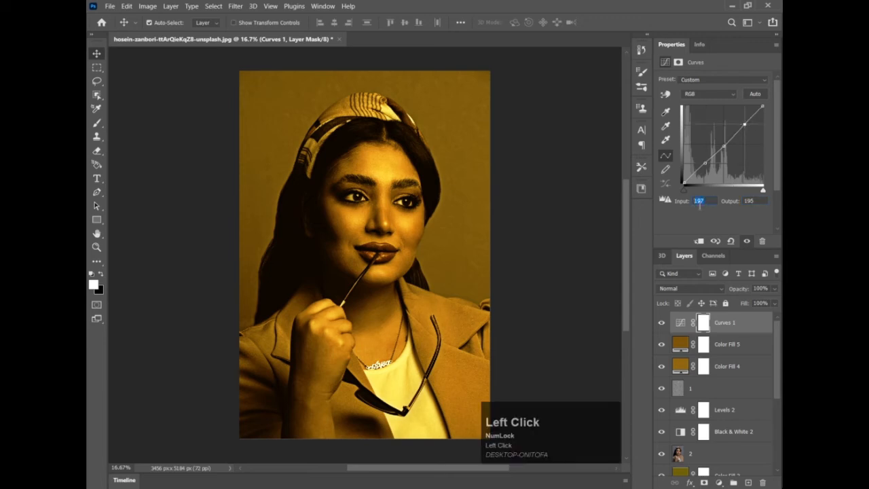
pyautogui.press('Tab')
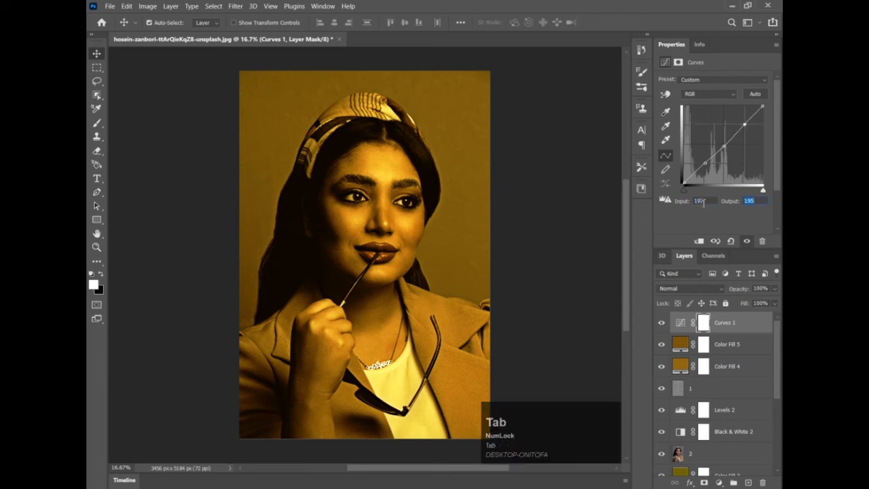
pyautogui.write('187')
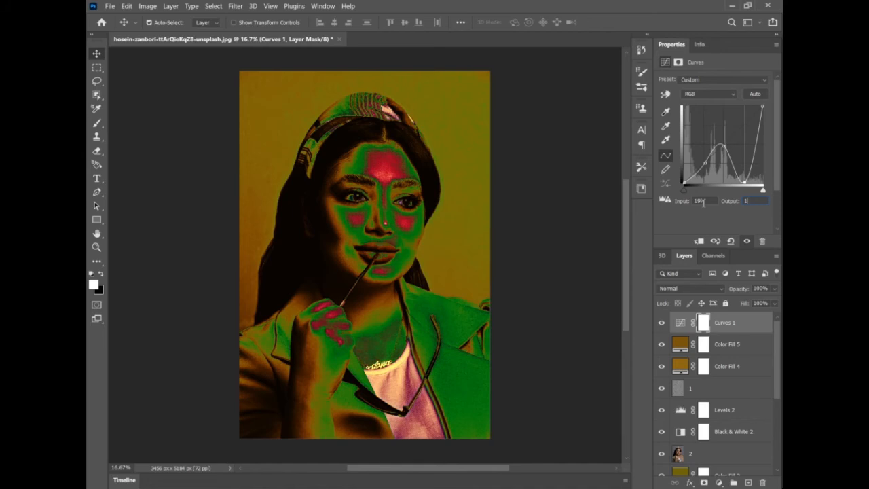
# Step: Move the RGB curve's white point to input 238 and deselect it
pyautogui.click(763, 107)
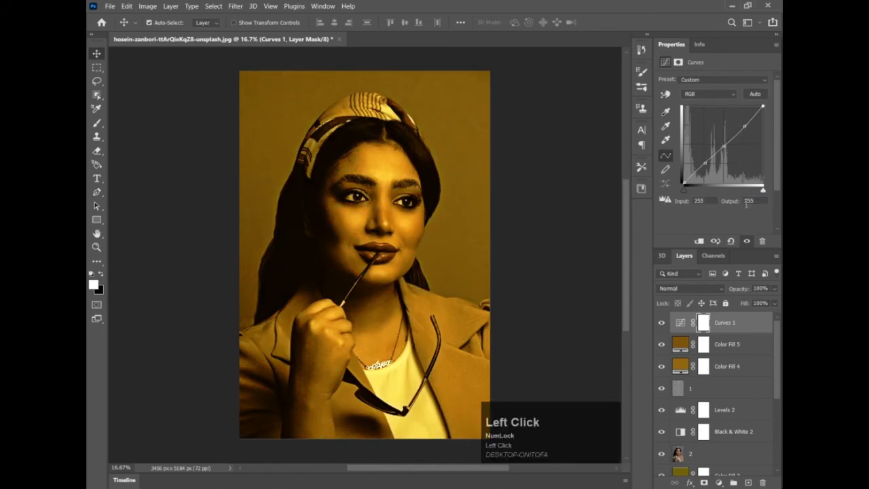
pyautogui.write('238')
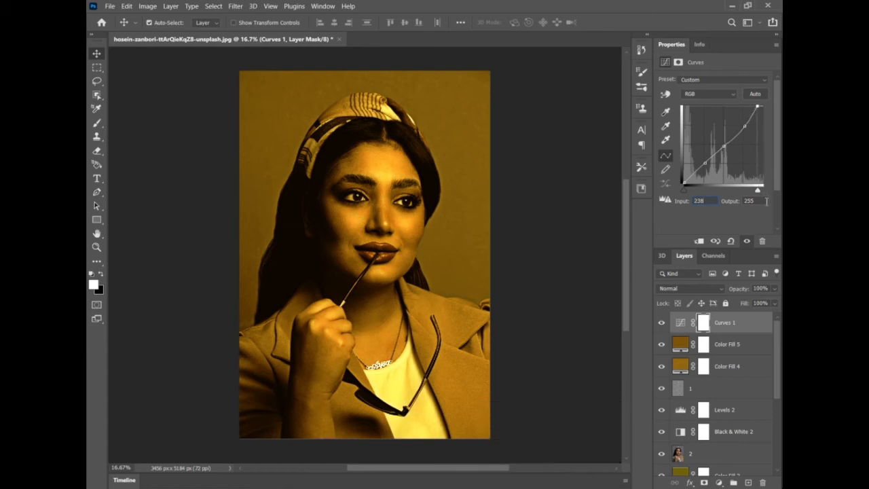
pyautogui.click(732, 217)
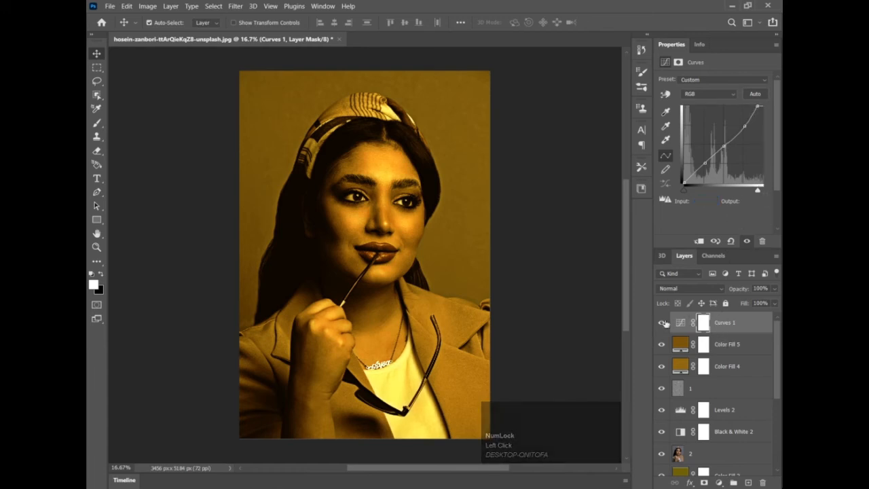
# Step: Compare the image with and without Curves 1, Color Fill 5, Color Fill 4 and layer 1
pyautogui.moveTo(663, 326); pyautogui.dragTo(662, 386)
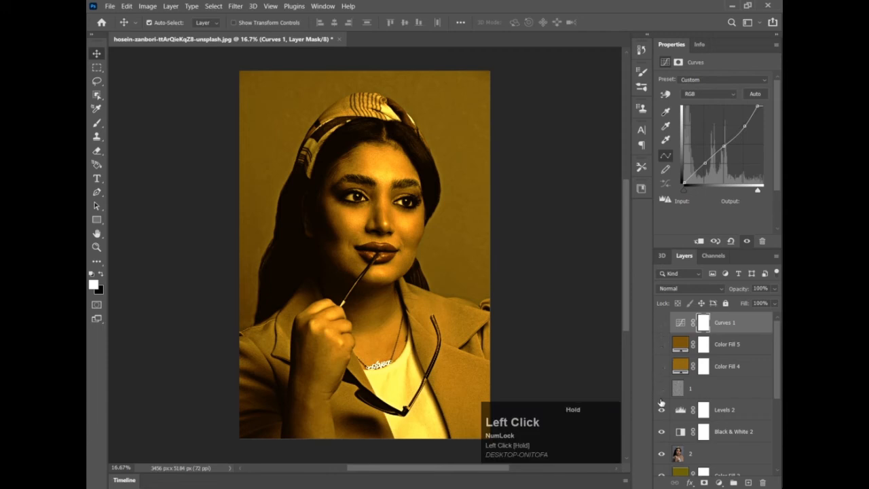
pyautogui.scroll(-2, 662, 401)
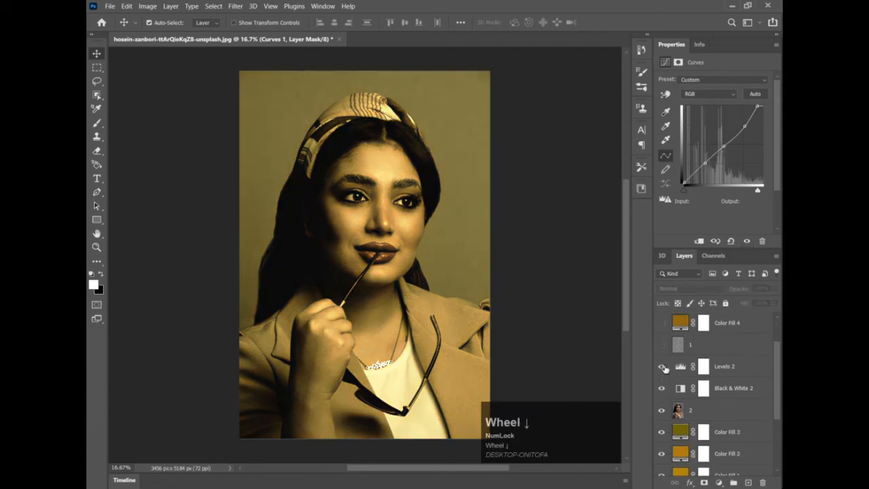
pyautogui.scroll(2, 664, 367)
pyautogui.moveTo(663, 388); pyautogui.dragTo(666, 329)
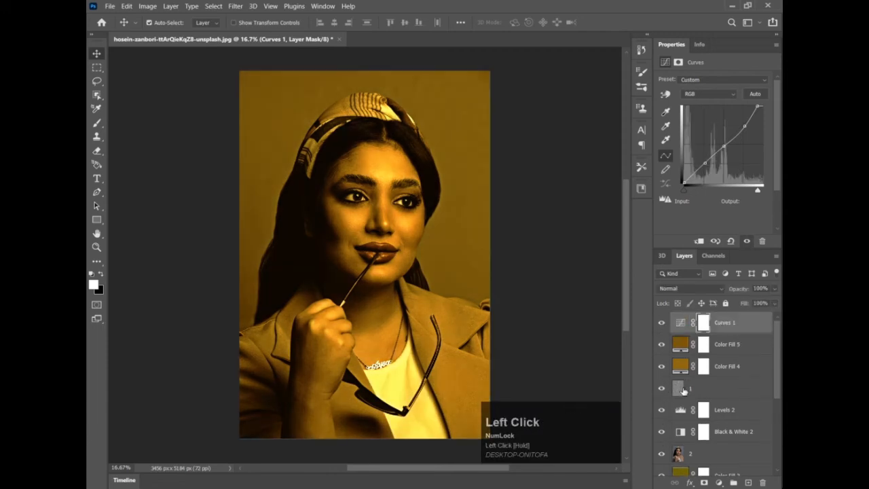
# Step: Toggle the visibility of photo copies 1, 2 and 3 one at a time to check what each contributes
pyautogui.click(684, 390)
pyautogui.click(663, 390)
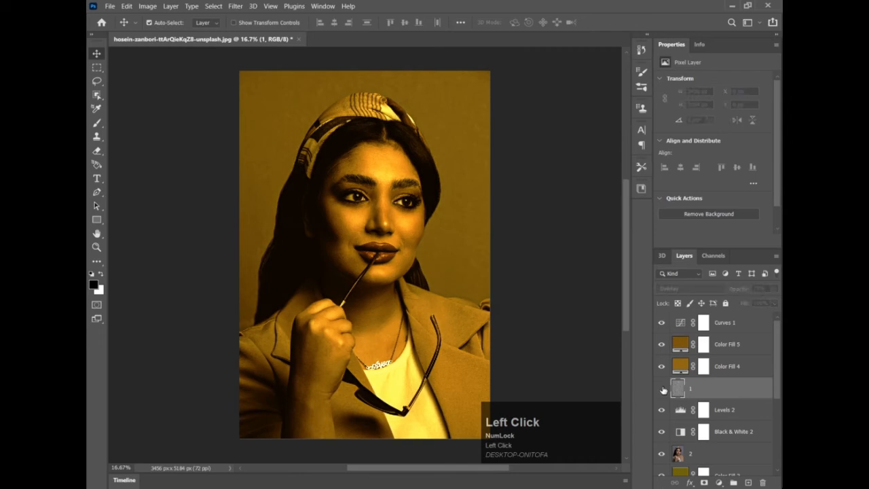
pyautogui.click(662, 389)
pyautogui.scroll(-4, 682, 388)
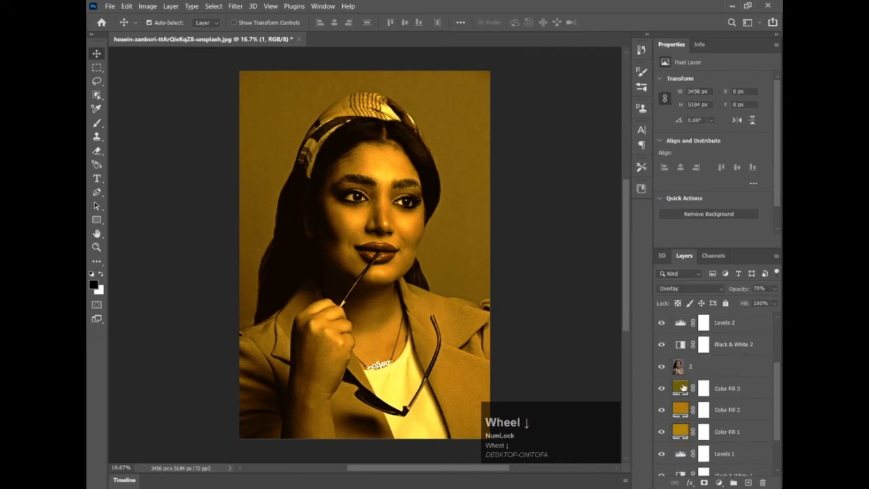
pyautogui.click(662, 366)
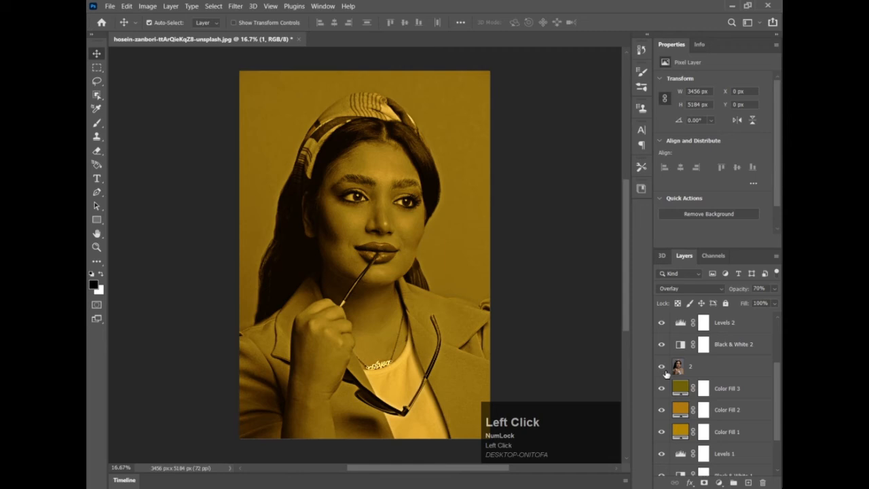
pyautogui.click(662, 367)
pyautogui.scroll(-3, 685, 394)
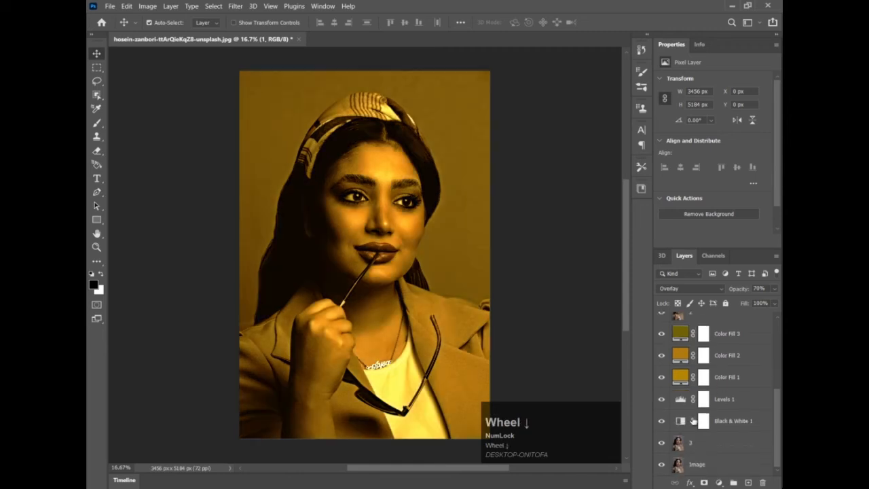
pyautogui.click(663, 445)
pyautogui.click(662, 445)
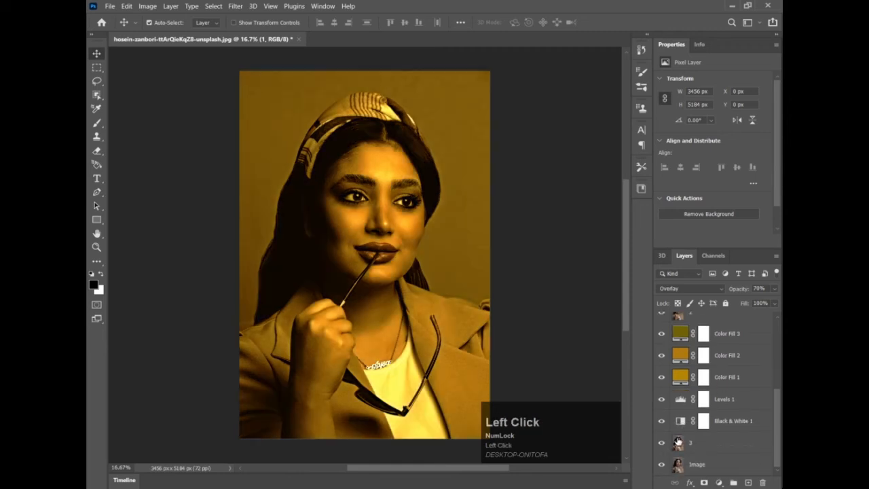
# Step: Group all layers from layer 3 up to Curves 1, leaving the Image layer outside the group
pyautogui.click(709, 445)
pyautogui.scroll(2, 711, 441)
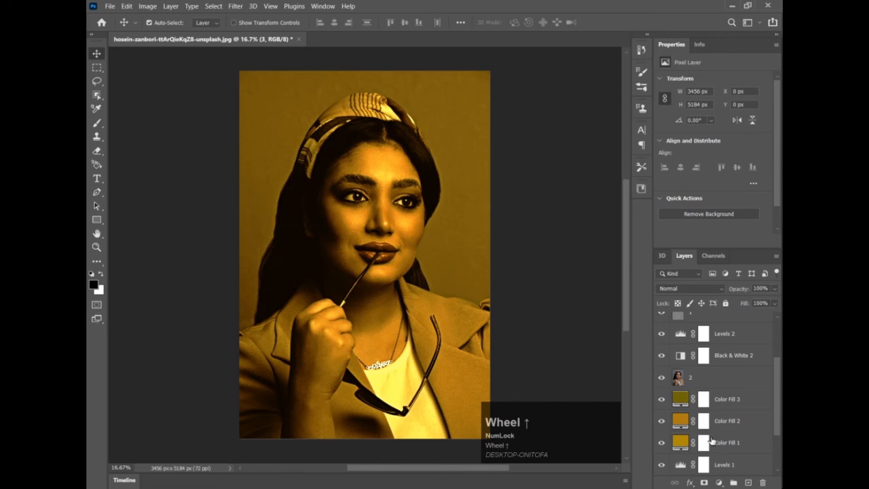
pyautogui.scroll(3, 711, 441)
pyautogui.keyDown('shift'); pyautogui.click(725, 323); pyautogui.keyUp('shift')
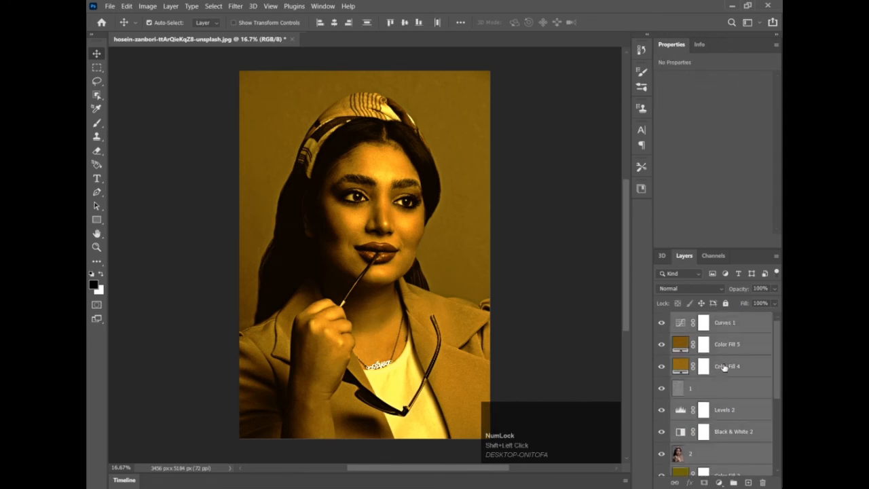
pyautogui.hotkey('ctrl', 'g')
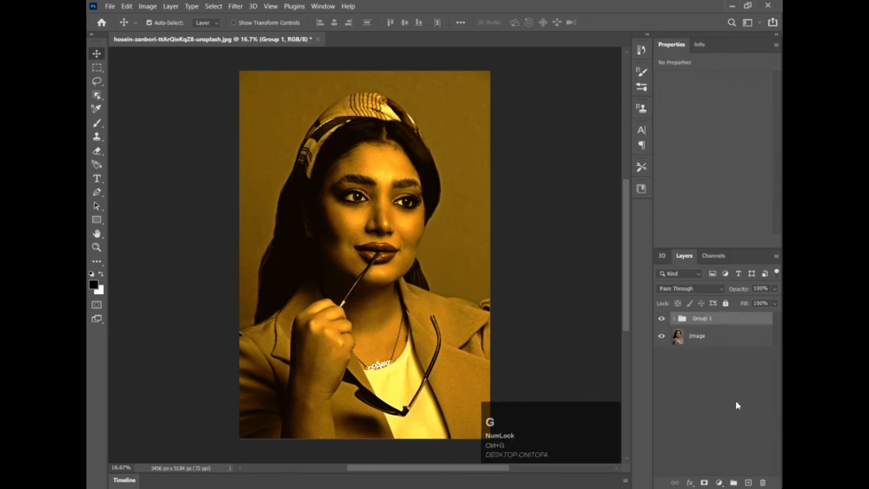
# Step: Rename the new group as Effect and compare the photo with and without it
pyautogui.click(704, 324)
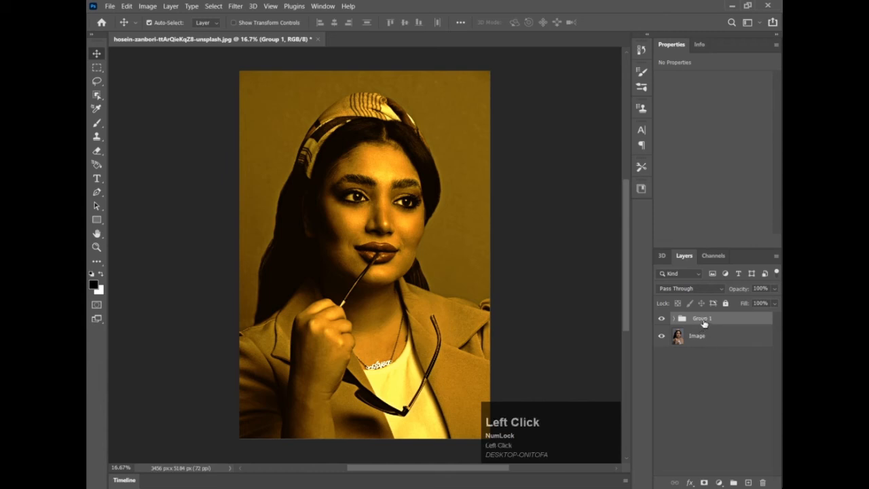
pyautogui.doubleClick(705, 321)
pyautogui.write('Effect')
pyautogui.press('Return')
pyautogui.scroll(1, 703, 321)
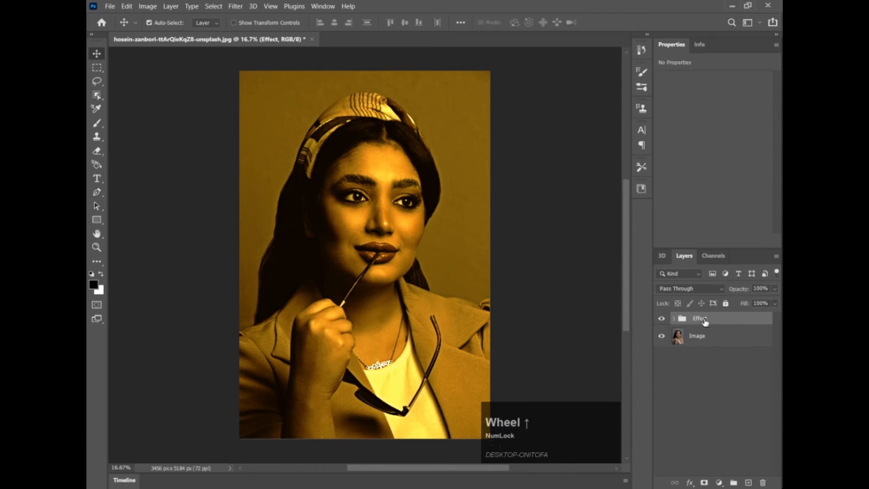
pyautogui.click(662, 318)
pyautogui.click(662, 318)
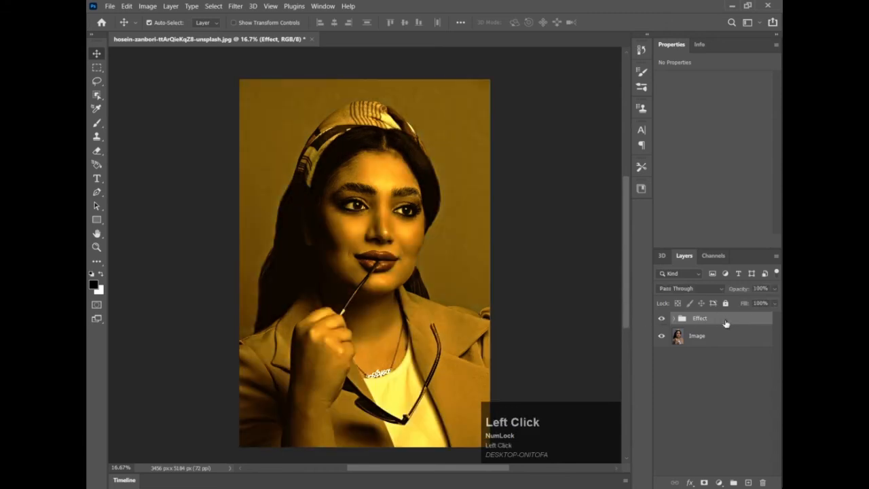
# Step: Stamp all visible layers into a new merged layer above the Effect group and toggle its visibility to check it
pyautogui.hotkey('ctrl', 'shift')
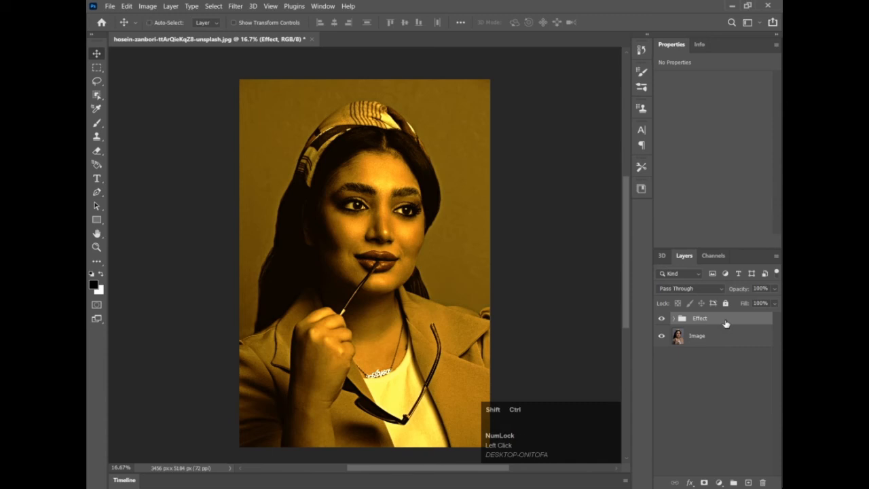
pyautogui.hotkey('ctrl', 'shift', 'alt', 'e')
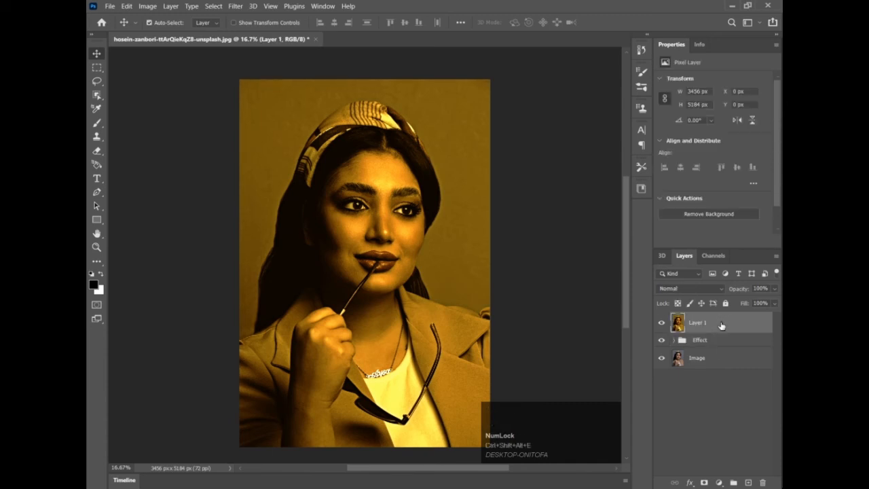
pyautogui.click(661, 325)
pyautogui.click(662, 324)
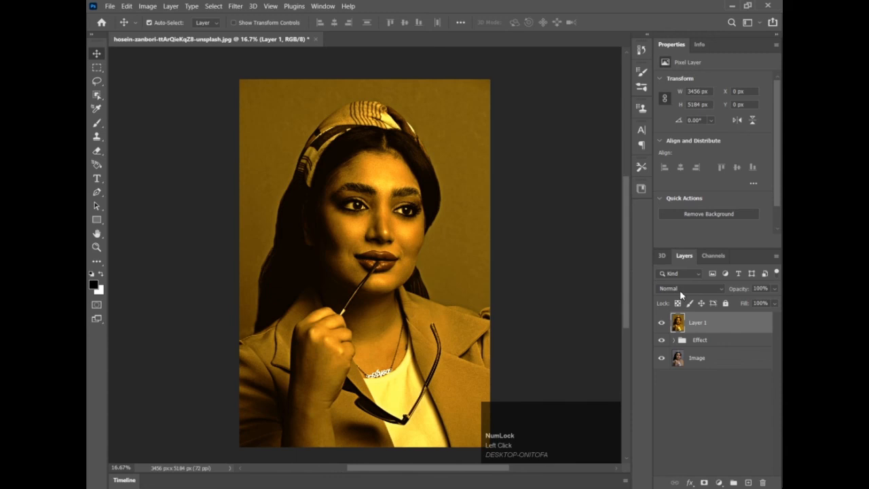
pyautogui.click(235, 6)
pyautogui.moveTo(309, 223)
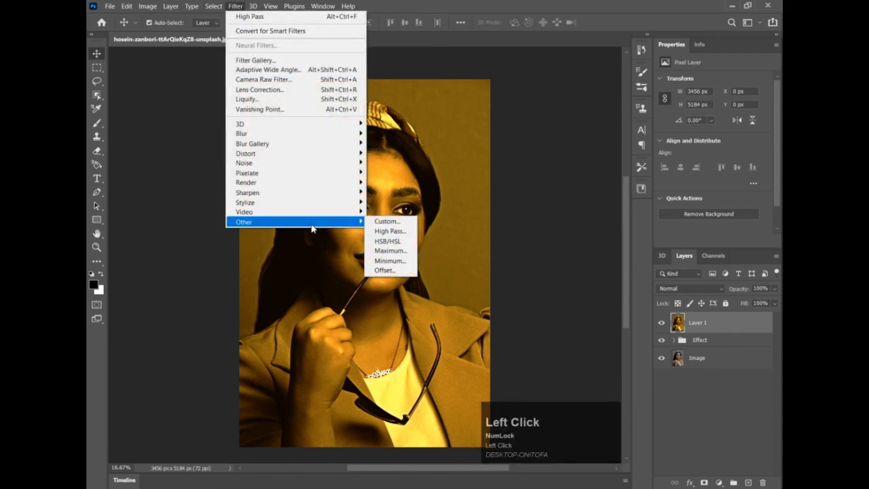
pyautogui.click(401, 234)
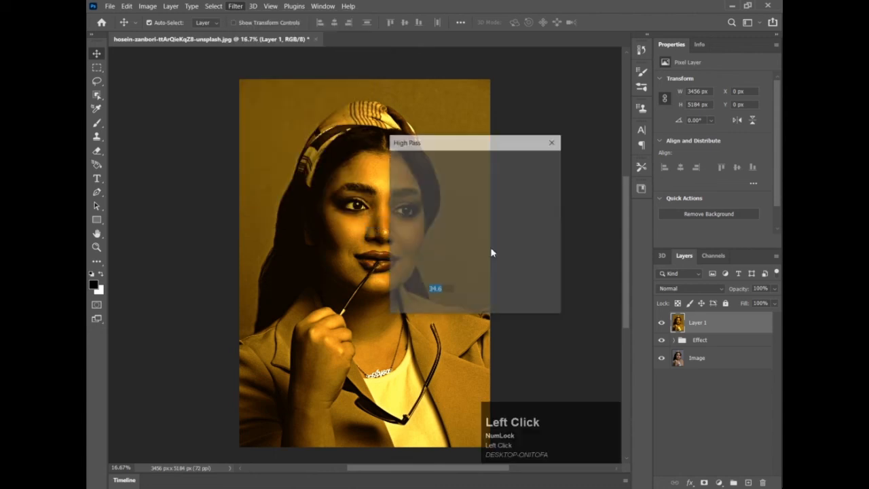
pyautogui.click(537, 181)
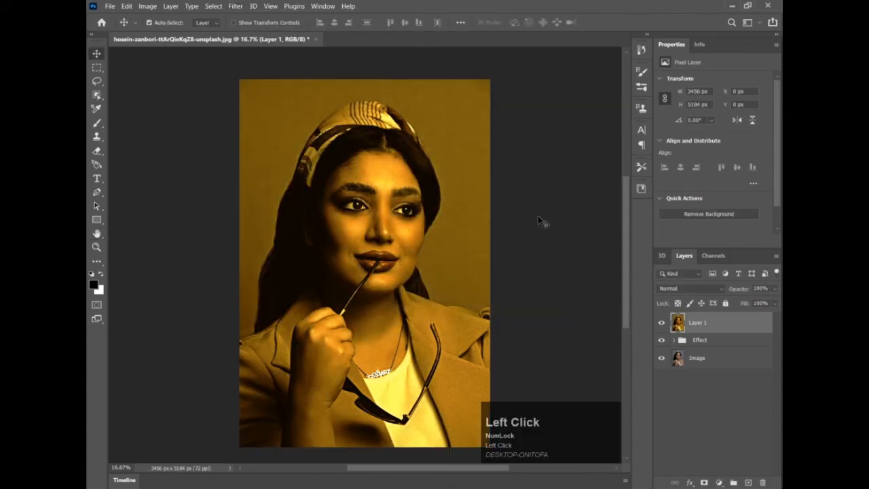
# Step: Try the Vivid Light blend mode on the merged layer and undo it
pyautogui.click(696, 290)
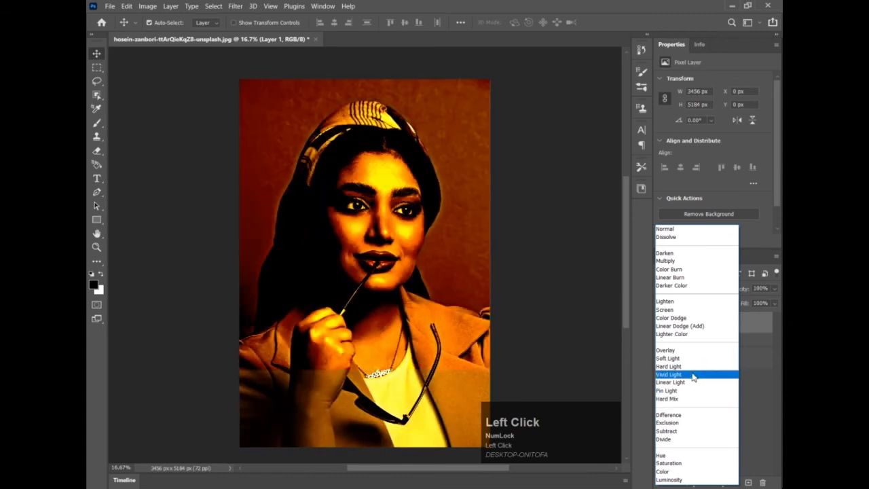
pyautogui.click(693, 374)
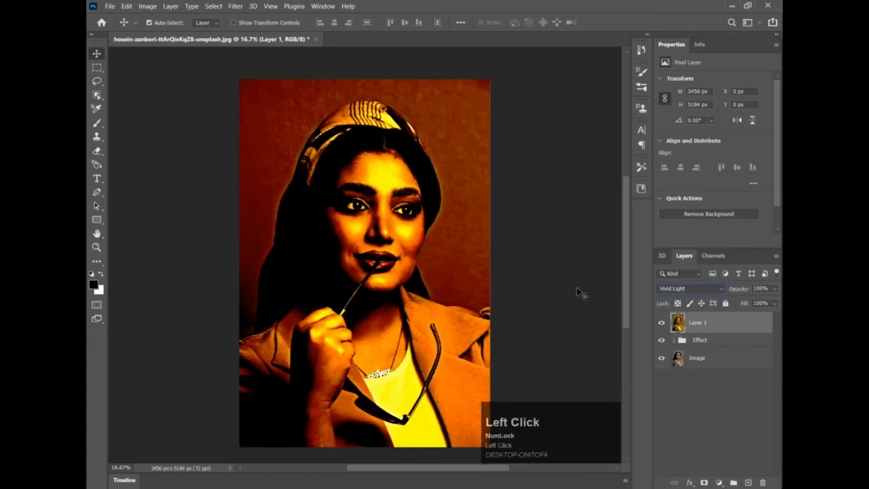
pyautogui.hotkey('ctrl', 'z')
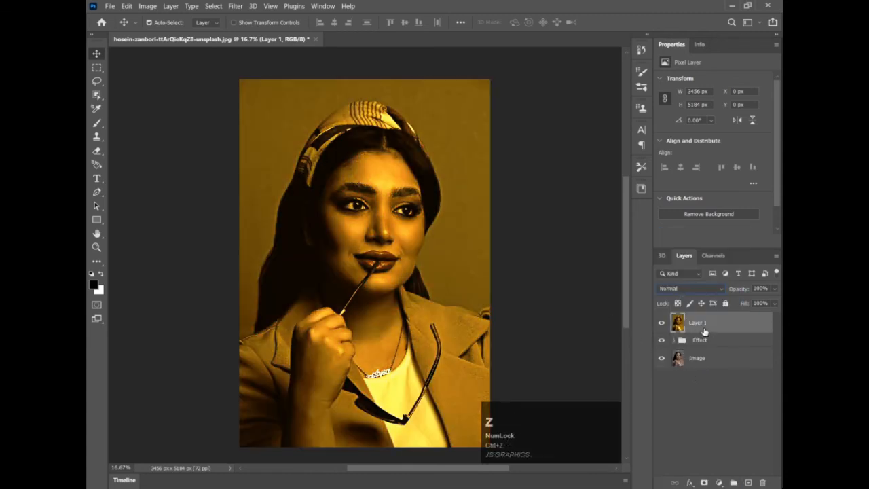
# Step: Apply a High Pass filter with a radius of 3.5 pixels to the merged Layer 1
pyautogui.click(236, 6)
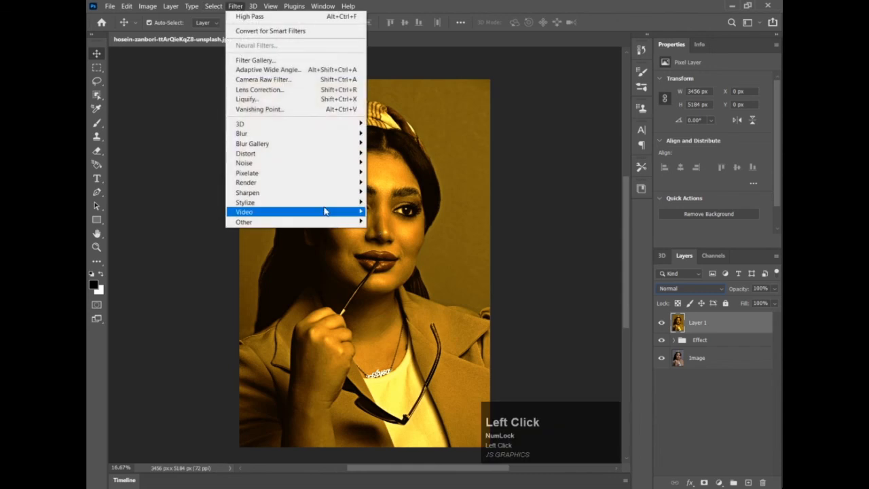
pyautogui.moveTo(340, 223)
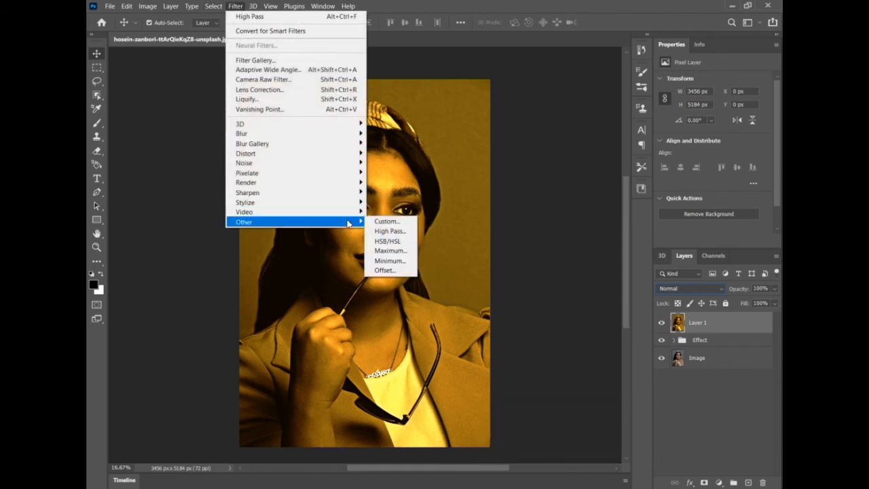
pyautogui.click(402, 233)
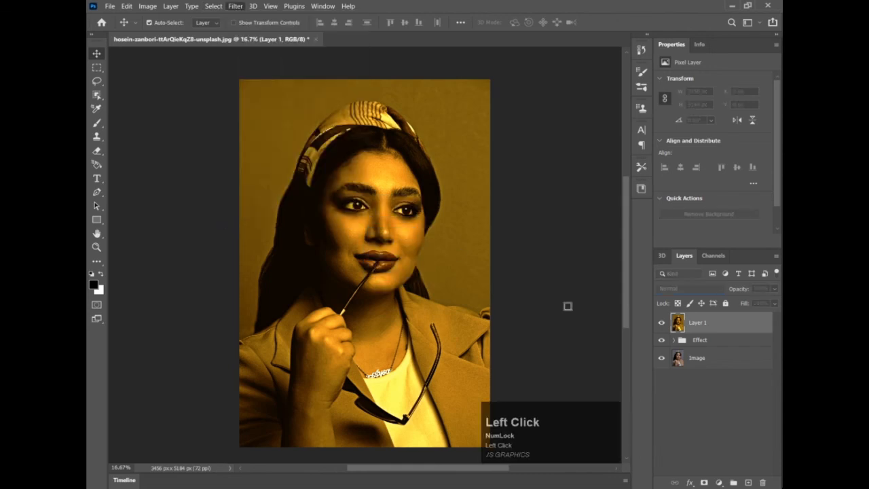
pyautogui.moveTo(457, 143); pyautogui.dragTo(543, 167)
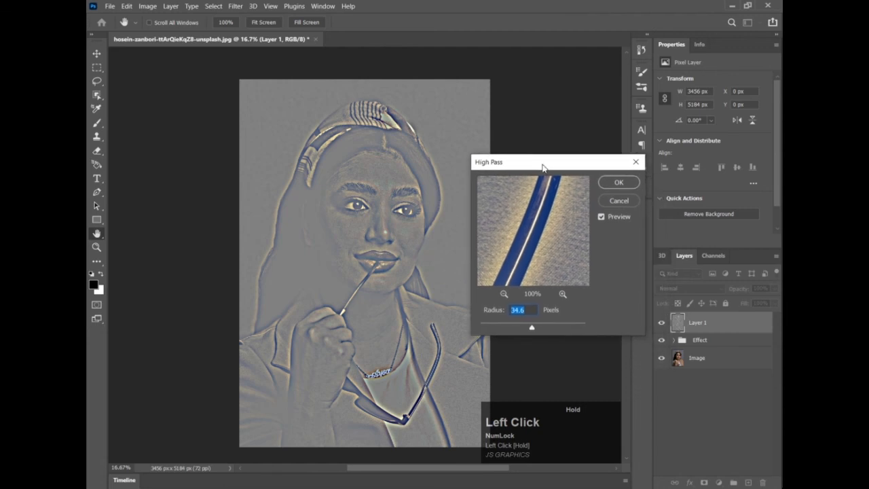
pyautogui.moveTo(503, 325); pyautogui.dragTo(501, 328)
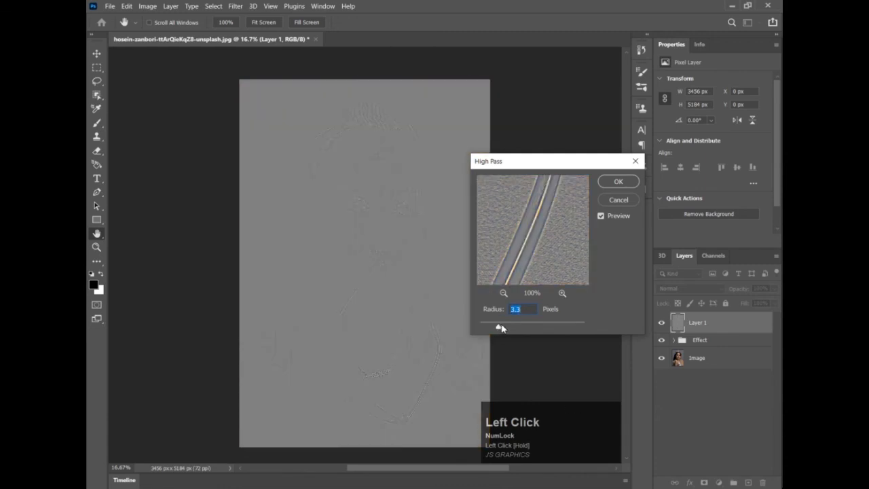
pyautogui.scroll(1, 526, 310)
pyautogui.scroll(1, 530, 309)
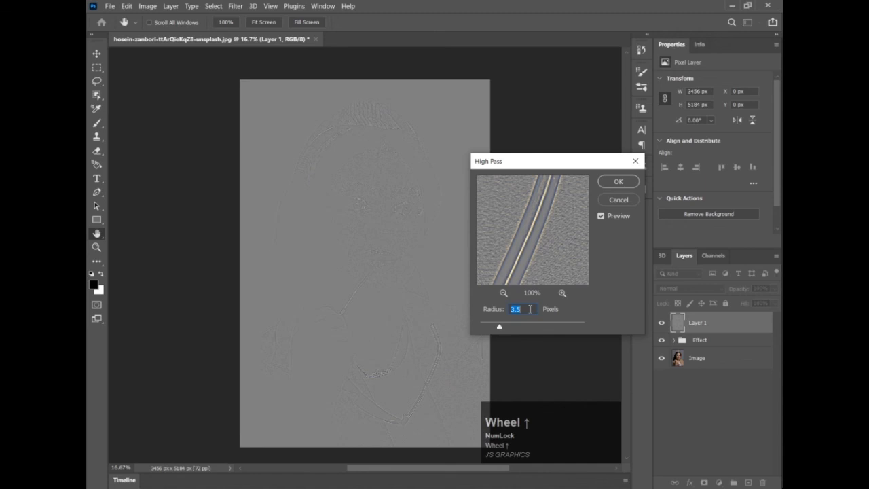
pyautogui.click(621, 181)
# Step: Set the High Pass layer's blend mode to Vivid Light and its opacity to 22%
pyautogui.click(698, 287)
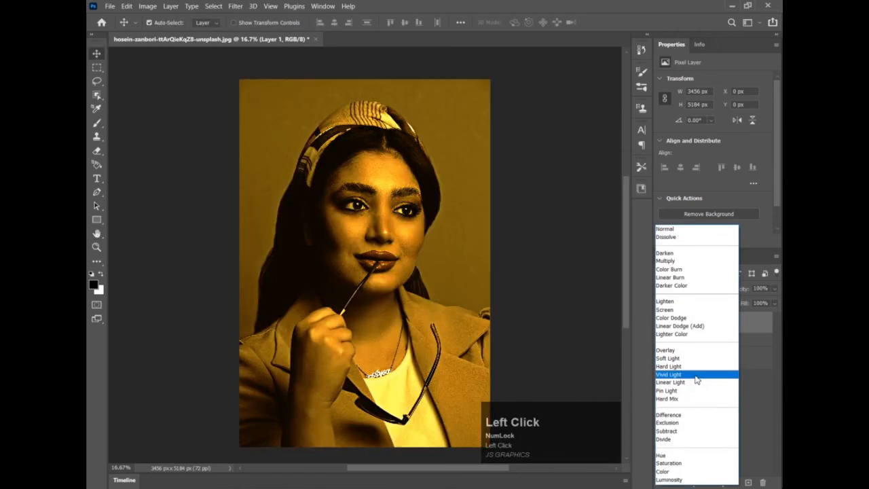
pyautogui.click(696, 375)
pyautogui.moveTo(747, 292)
pyautogui.mouseDown()
pyautogui.moveTo(711, 292)
pyautogui.moveTo(739, 290)
pyautogui.mouseUp()
# Step: Compare the portrait with and without the sharpening layer, both close up on the face and at full-image view
pyautogui.click(664, 324)
pyautogui.click(663, 325)
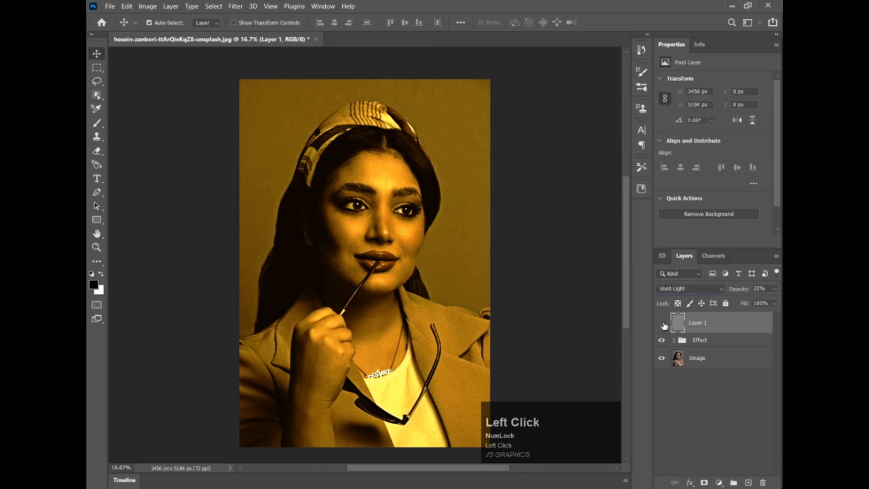
pyautogui.click(663, 325)
pyautogui.keyDown('ctrl'); pyautogui.click(429, 237); pyautogui.keyUp('ctrl')
pyautogui.moveTo(369, 233); pyautogui.dragTo(408, 272)
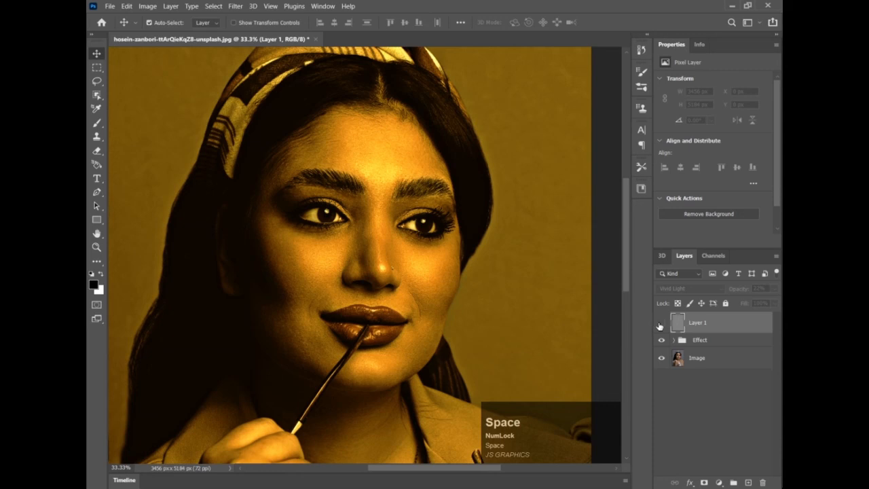
pyautogui.click(661, 324)
pyautogui.click(663, 325)
pyautogui.keyDown('ctrl'); pyautogui.click(328, 271); pyautogui.keyUp('ctrl')
pyautogui.moveTo(360, 297); pyautogui.dragTo(370, 310)
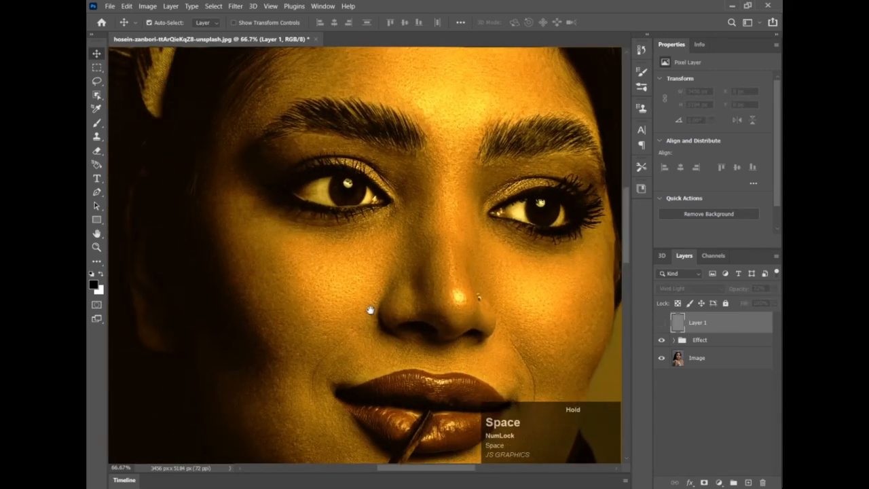
pyautogui.click(662, 326)
pyautogui.click(663, 325)
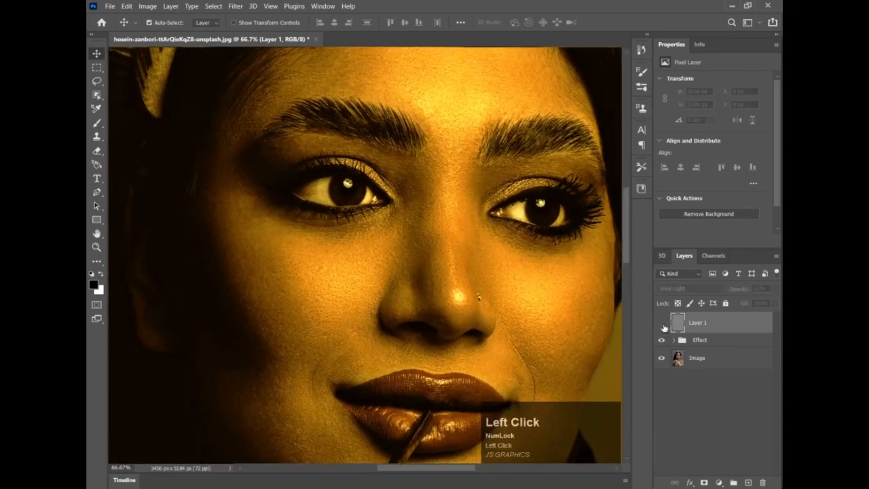
pyautogui.click(663, 326)
pyautogui.hotkey('ctrl', '0')
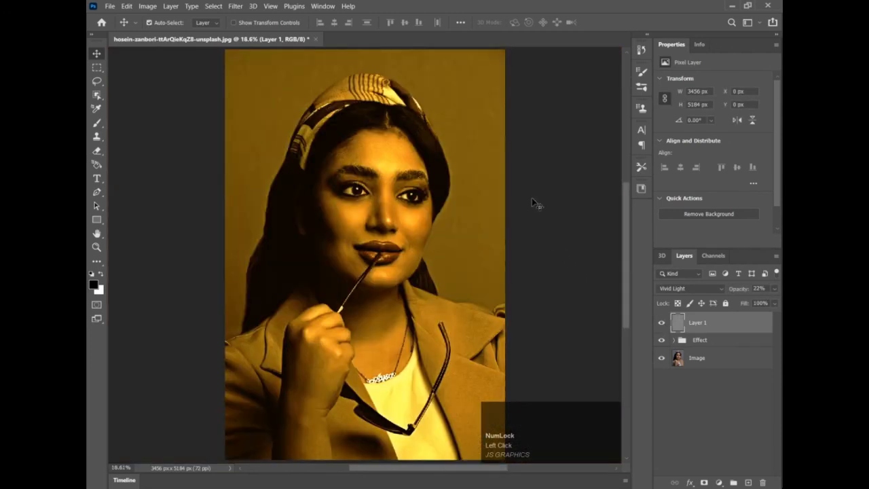
pyautogui.moveTo(661, 327)
pyautogui.mouseDown()
pyautogui.moveTo(663, 345)
pyautogui.moveTo(662, 325)
pyautogui.mouseUp()
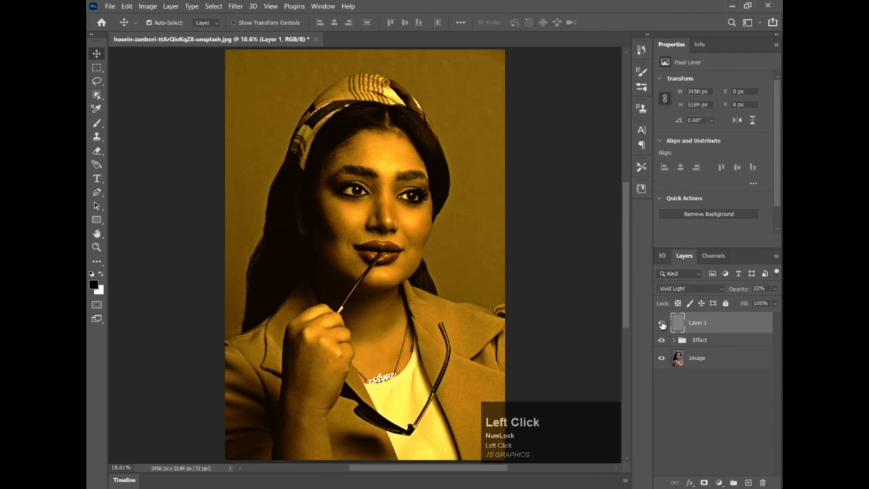